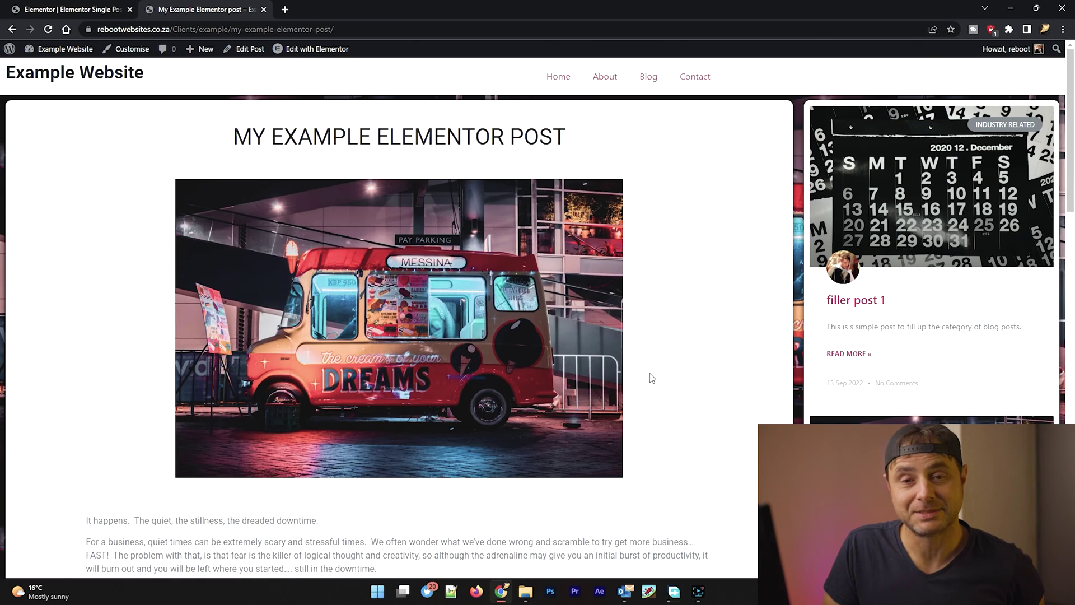
- Go to Templates > Theme Builder and show the Single Post templates, which is still empty
scroll(651, 378, "down", 5)
scroll(651, 378, "down", 15)
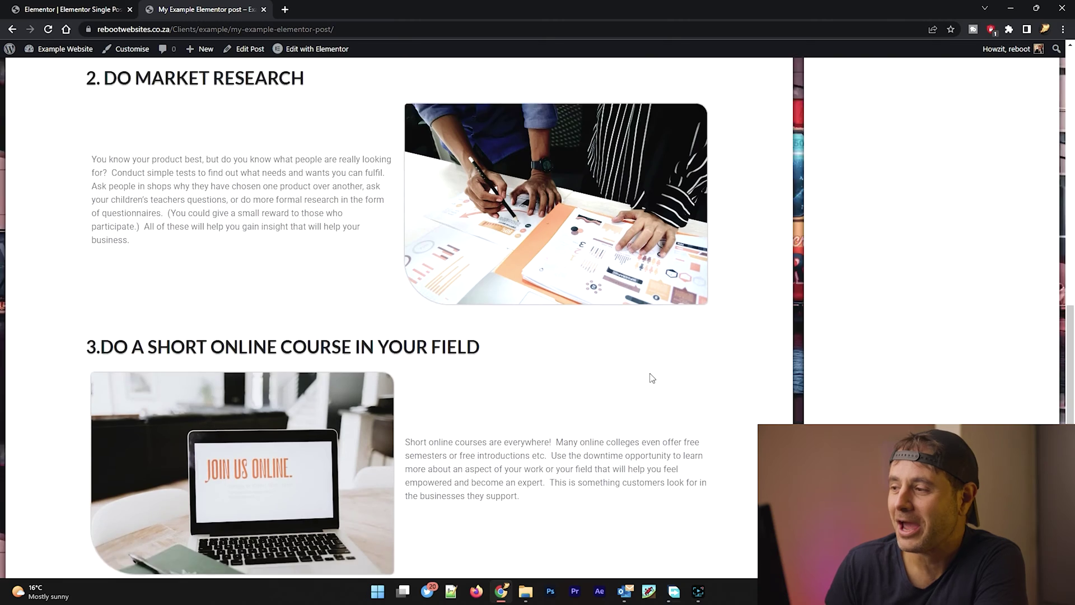
scroll(652, 378, "up", 20)
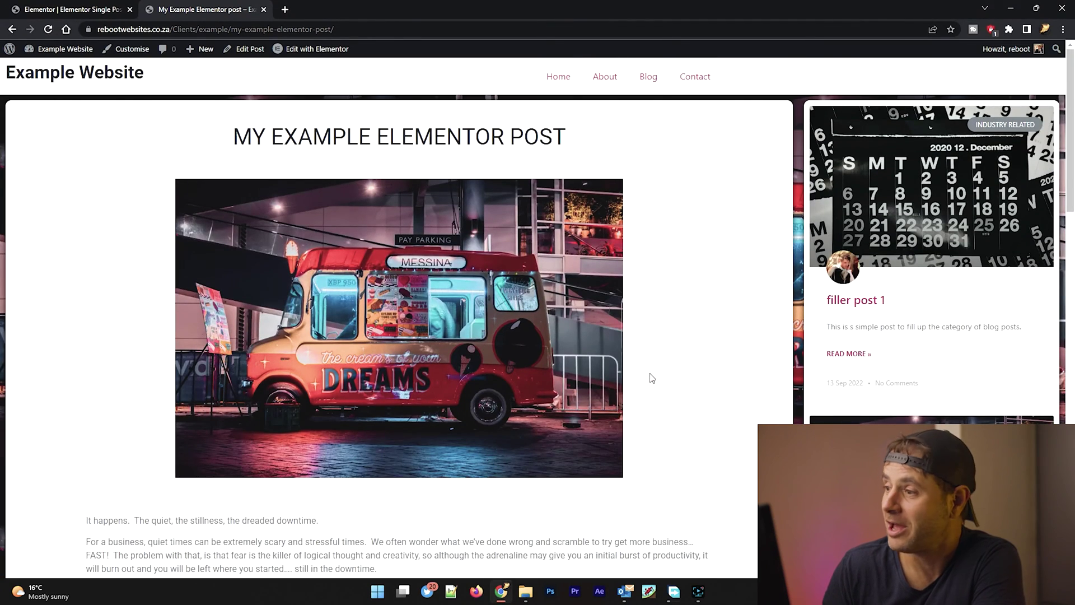
scroll(656, 378, "down", 10)
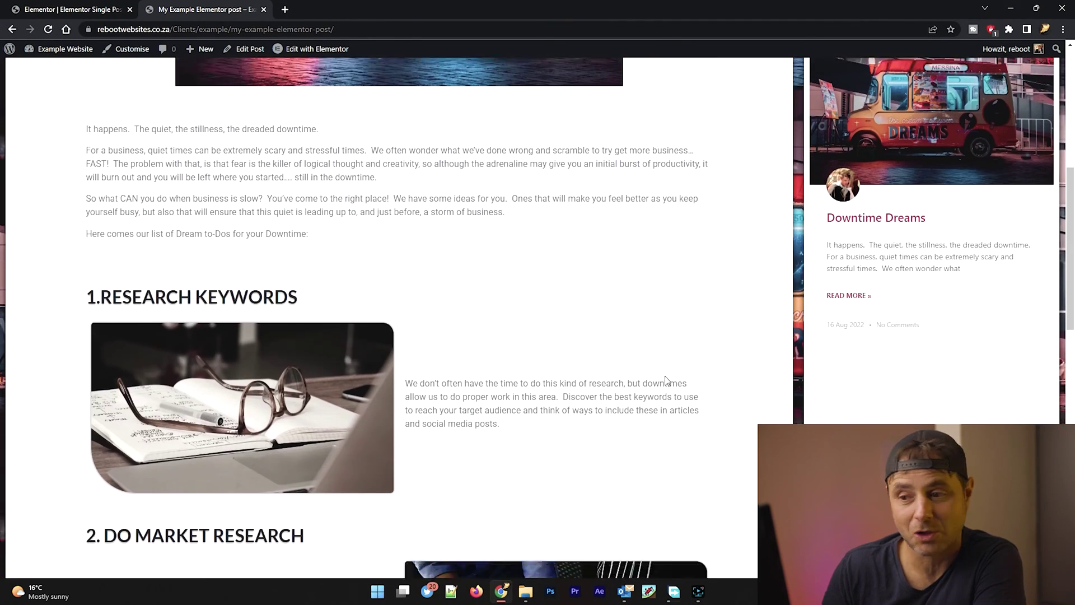
scroll(666, 381, "up", 10)
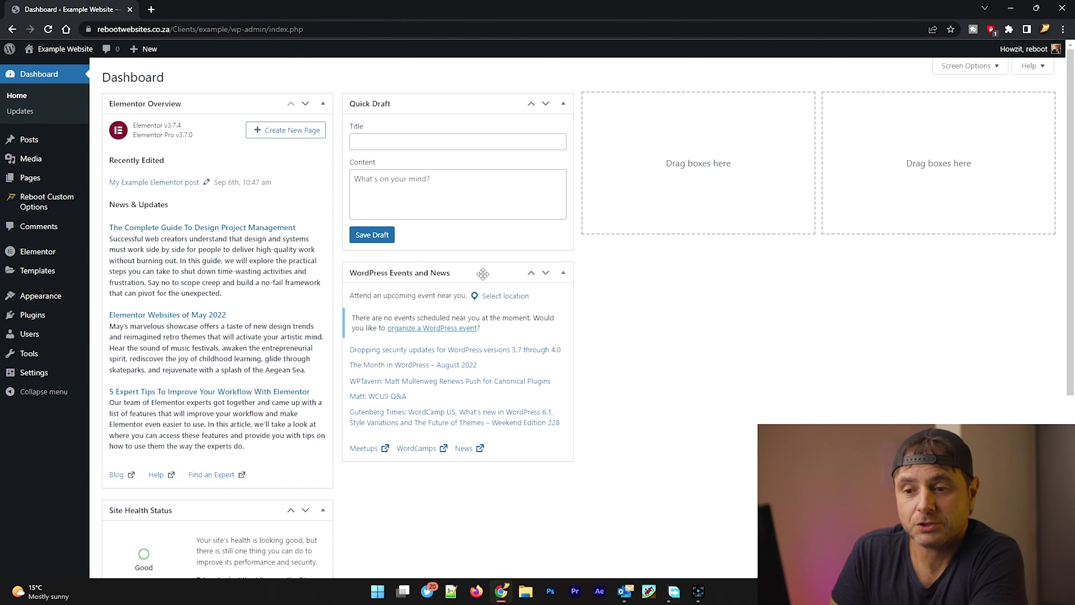
mouse_move(51, 274)
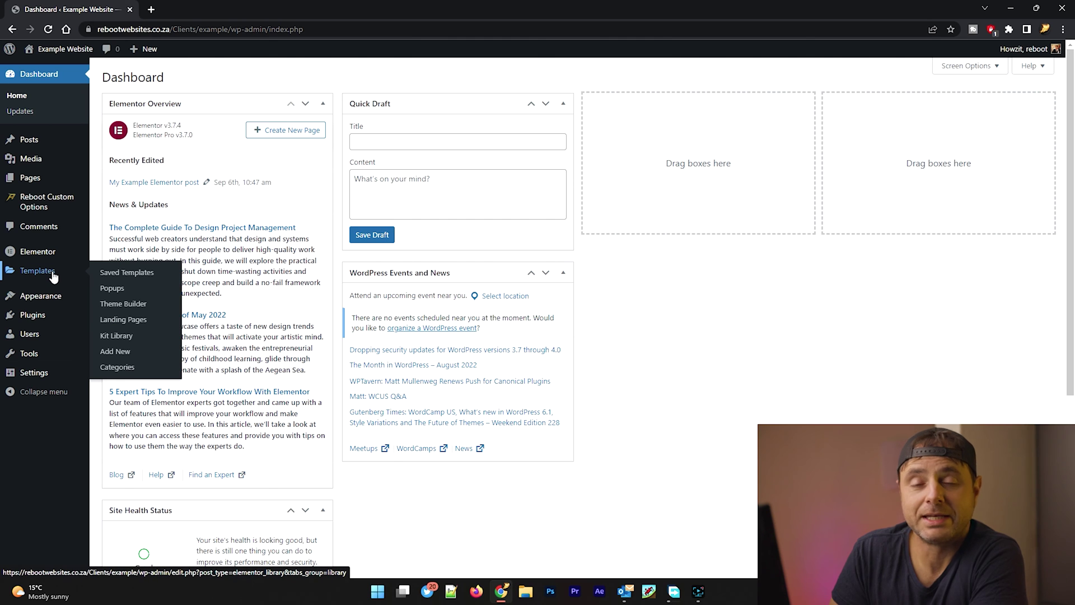
left_click(115, 307)
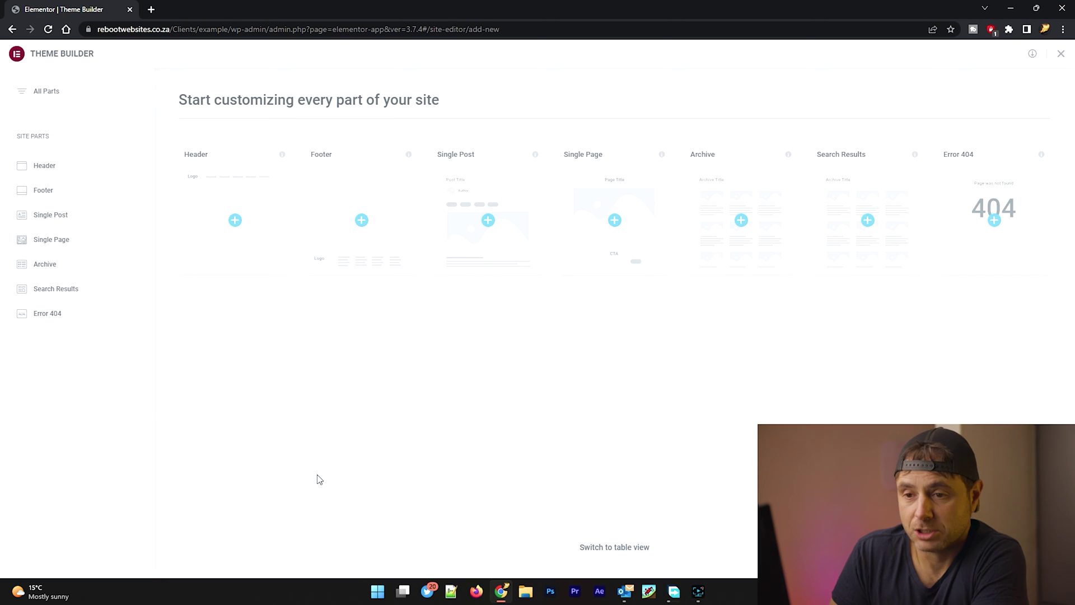
mouse_move(58, 217)
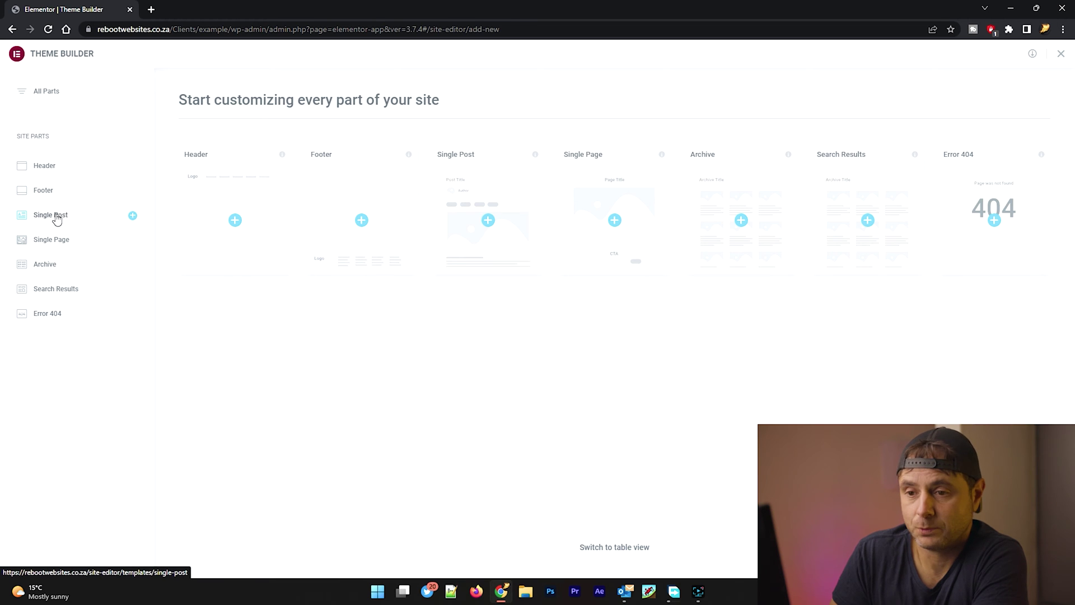
left_click(58, 218)
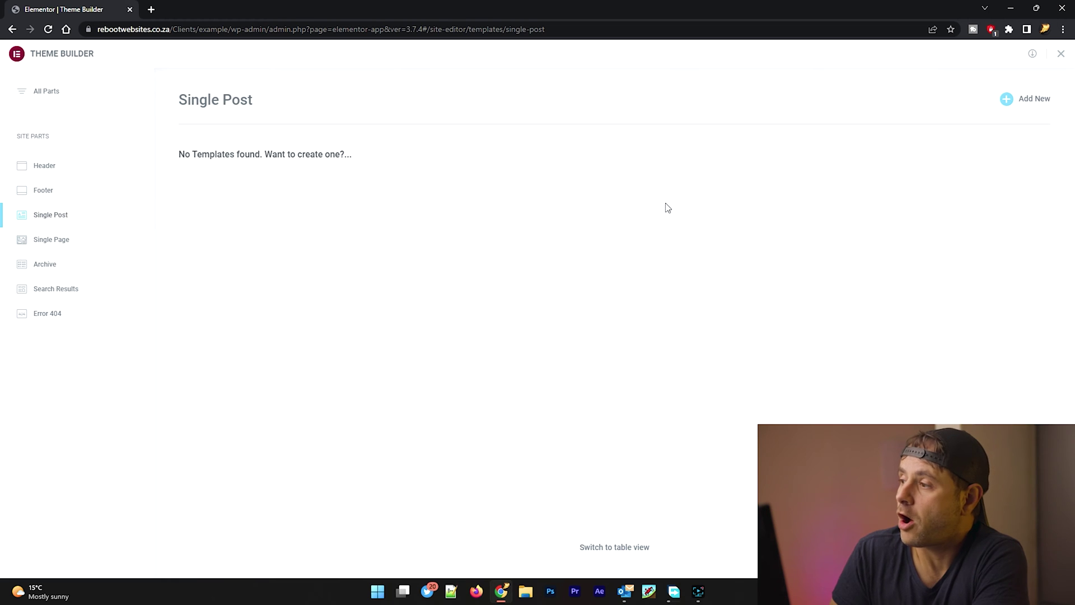
- Add a new Single Post template and dismiss the Library without inserting any block
left_click(1034, 108)
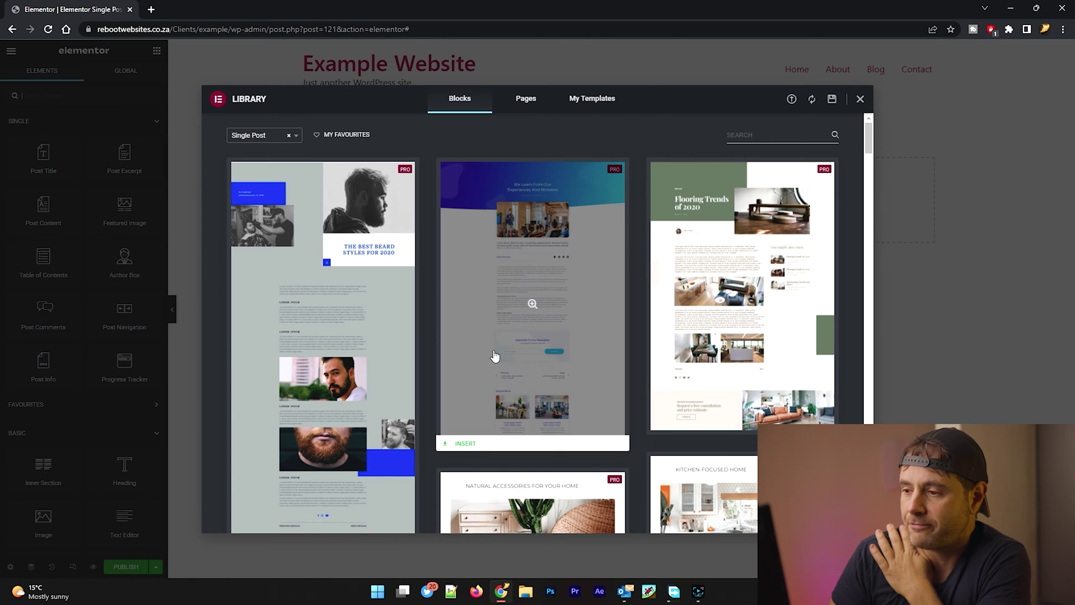
scroll(607, 372, "down", 5)
scroll(389, 300, "up", 5)
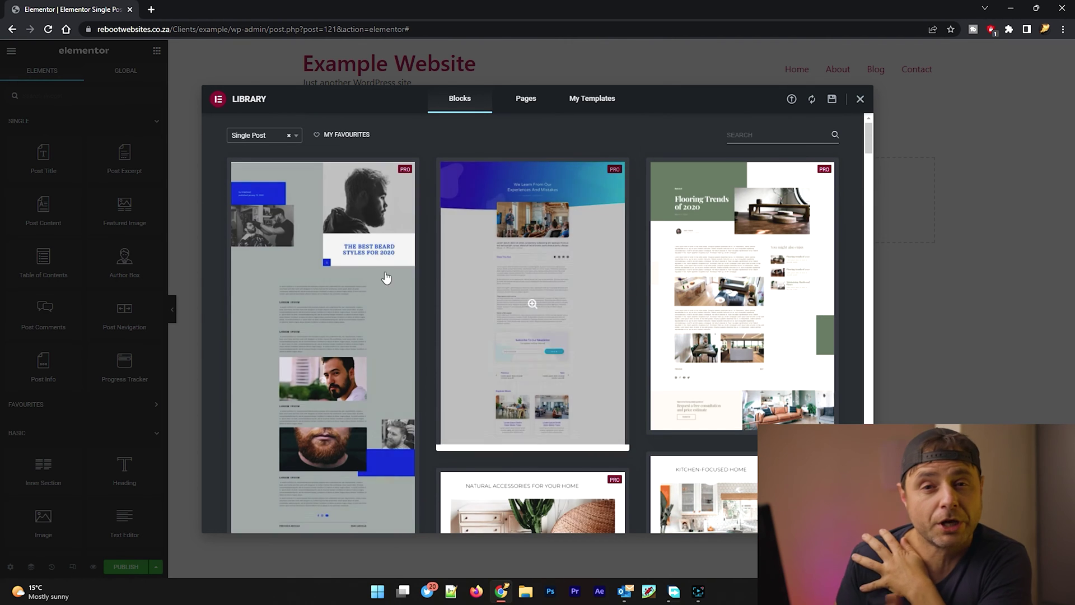
scroll(432, 329, "down", 10)
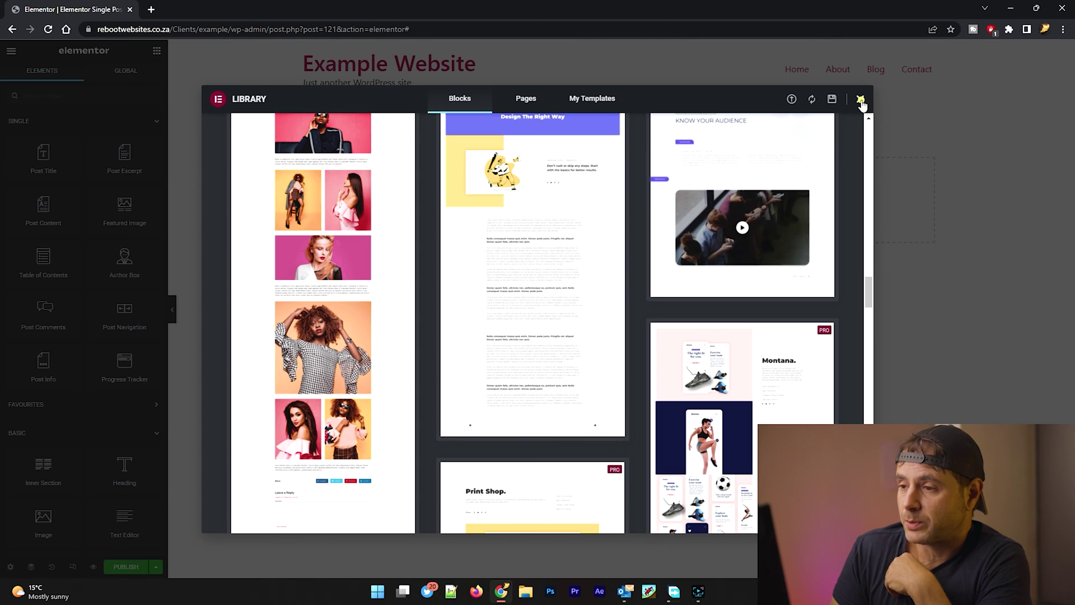
left_click(862, 99)
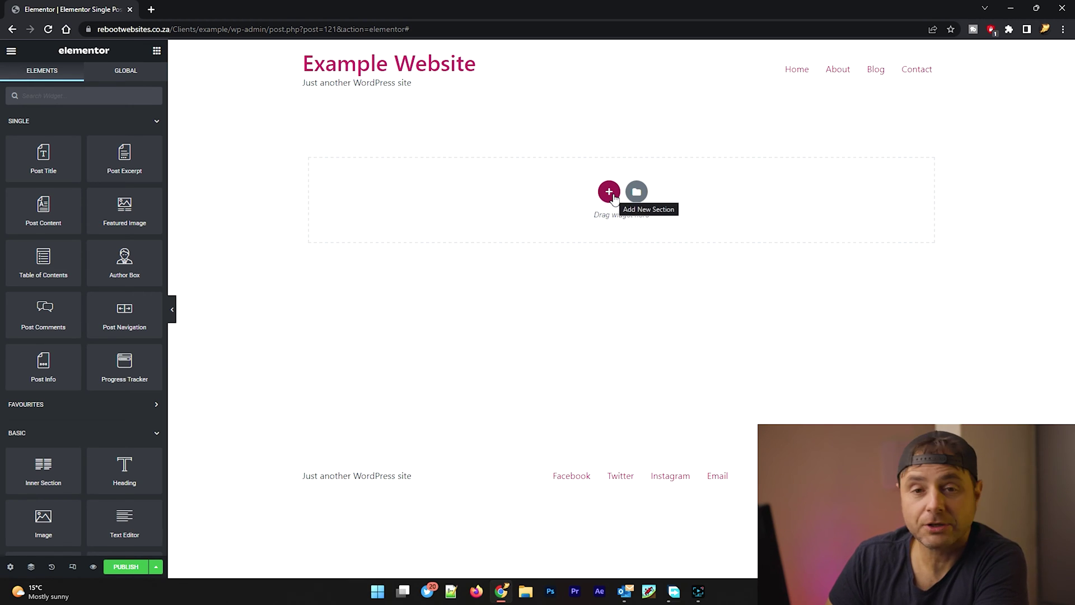
- Add a one-column section with Full Width content and No Gap between columns
left_click(613, 195)
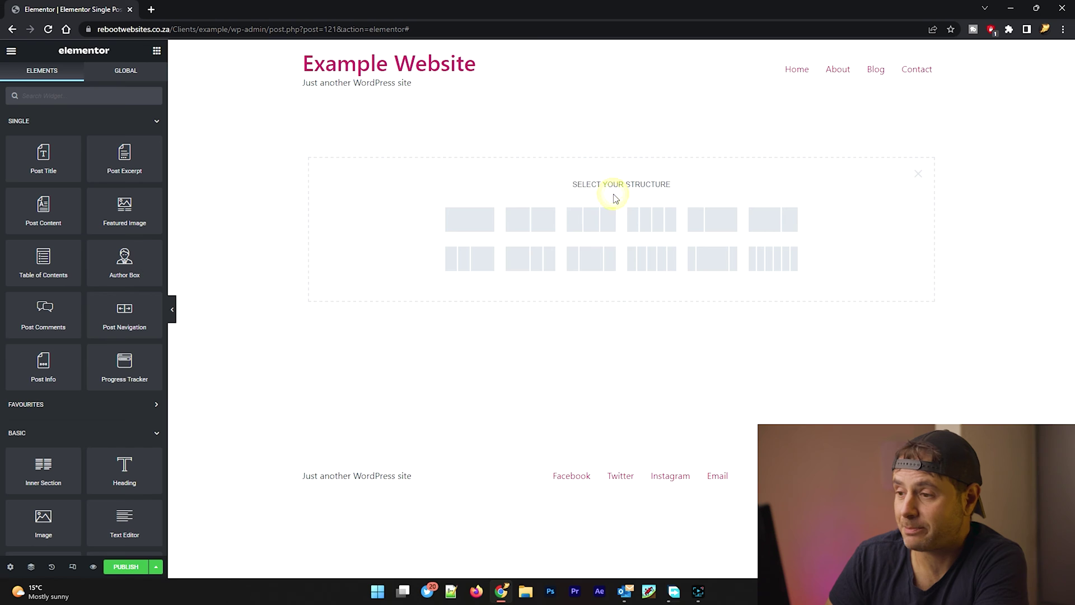
left_click(483, 223)
left_click(85, 139)
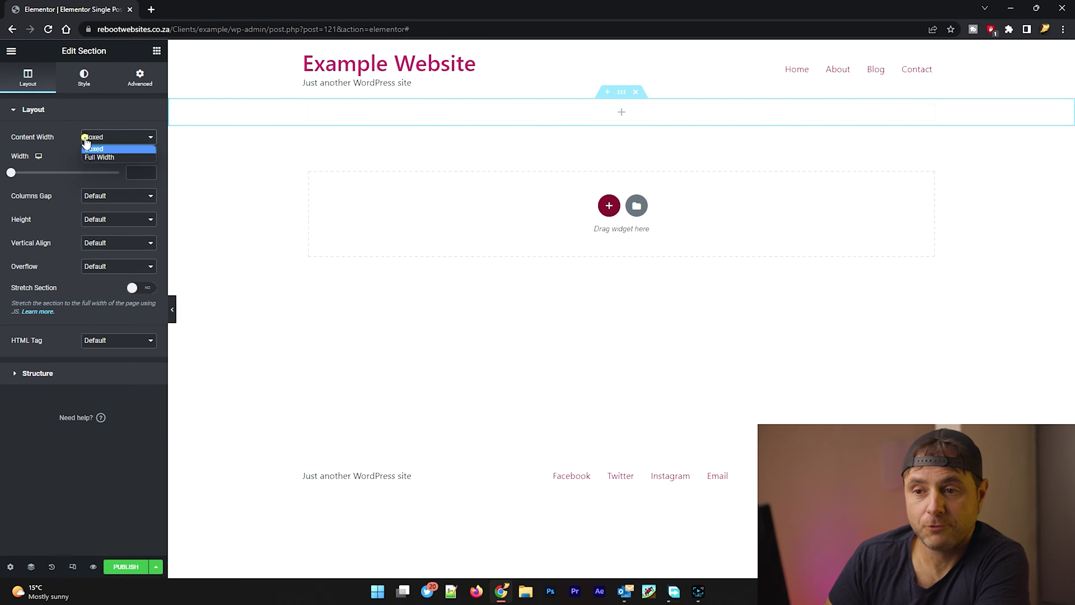
left_click(88, 157)
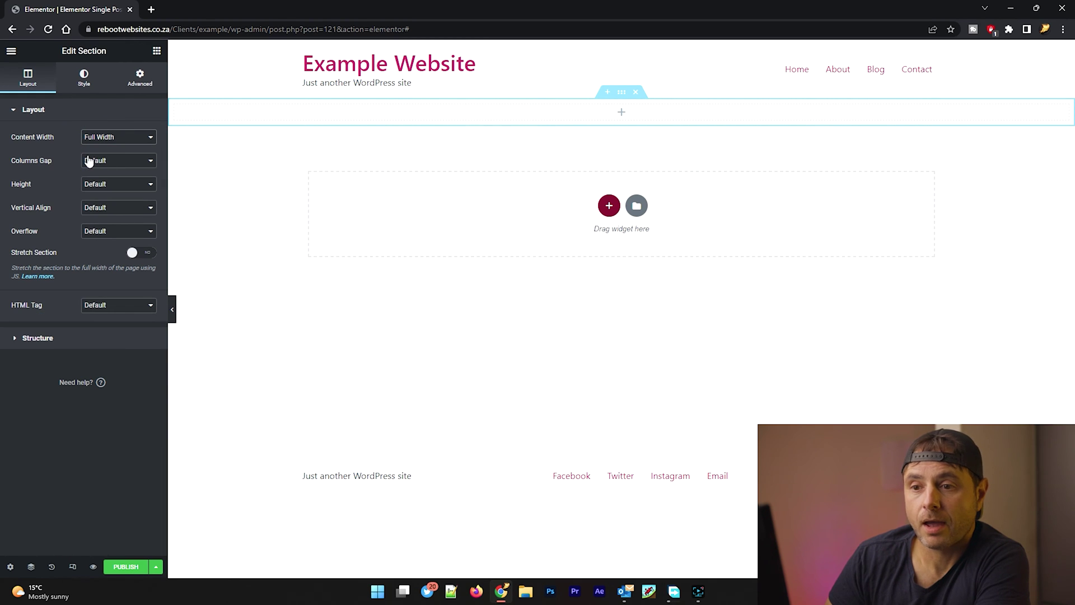
left_click(102, 163)
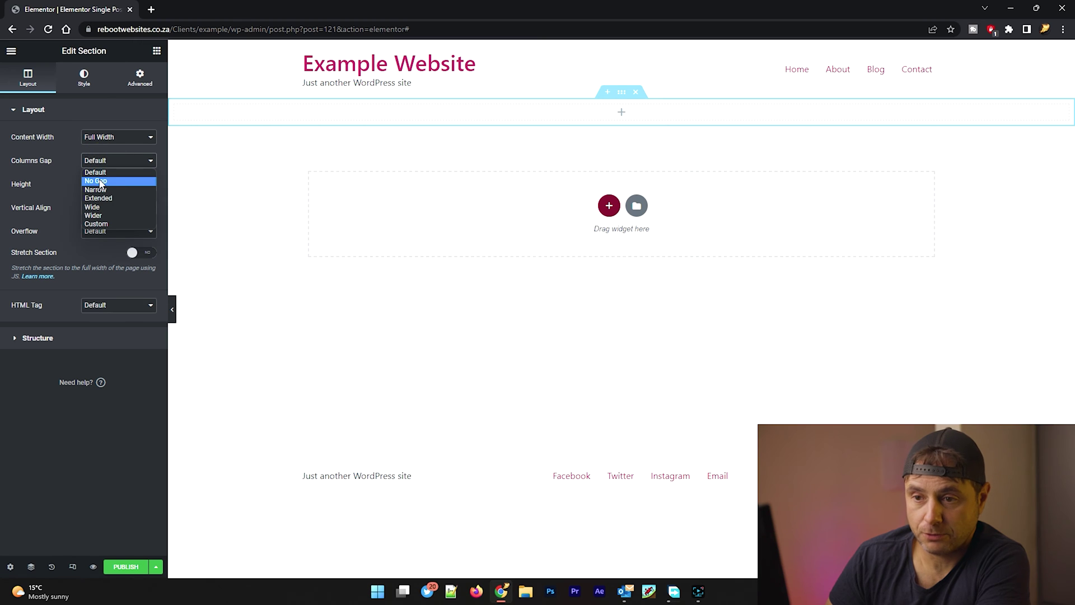
left_click(101, 181)
- Set the section height to Fit To Screen, stretch it, and use the article HTML tag
left_click(101, 185)
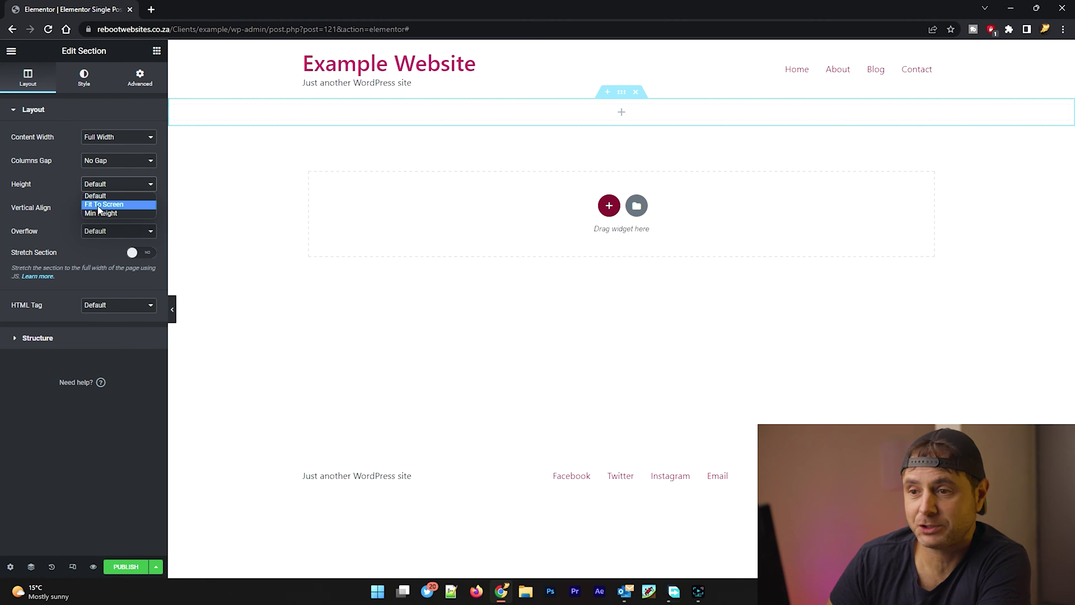
left_click(98, 205)
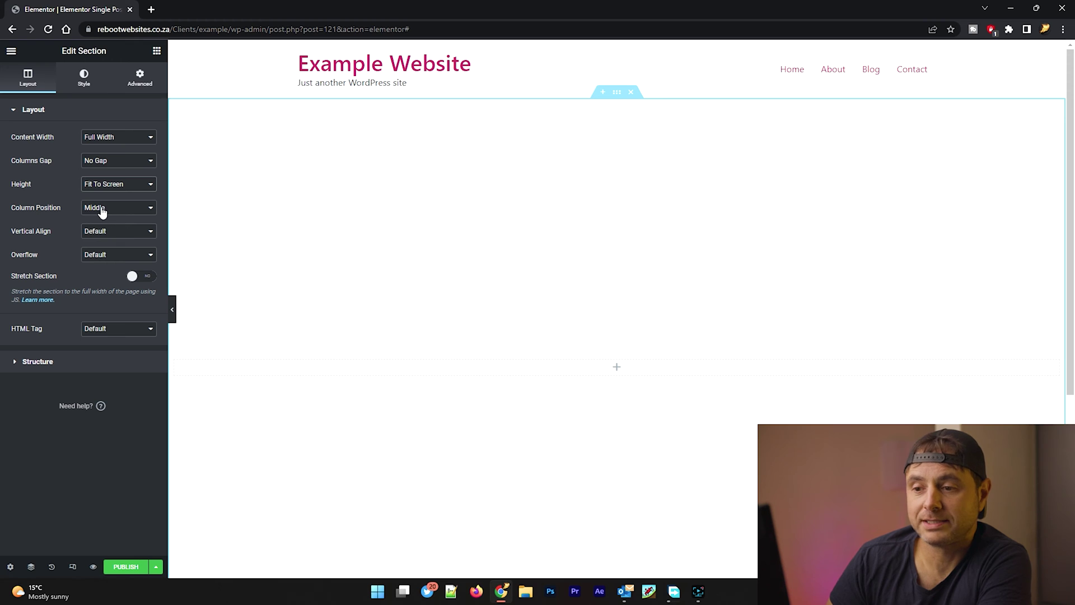
left_click(151, 279)
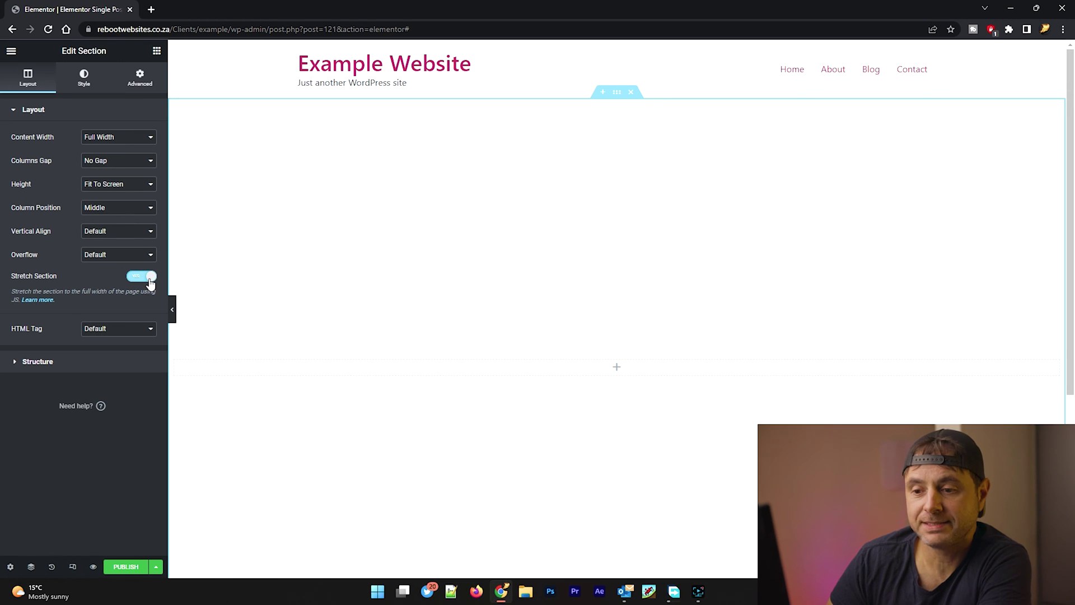
left_click(118, 331)
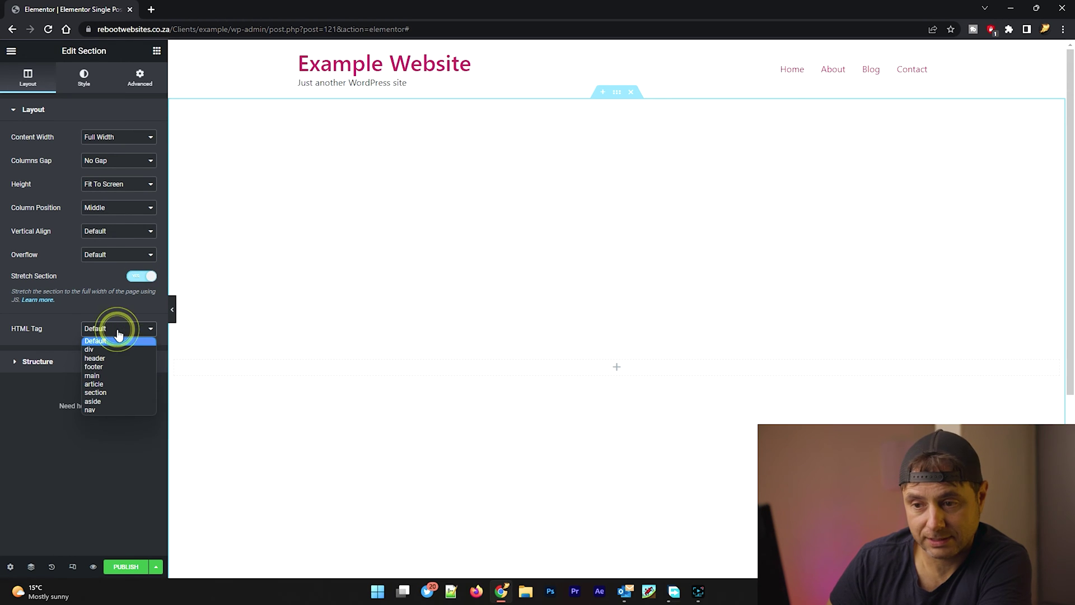
left_click(103, 384)
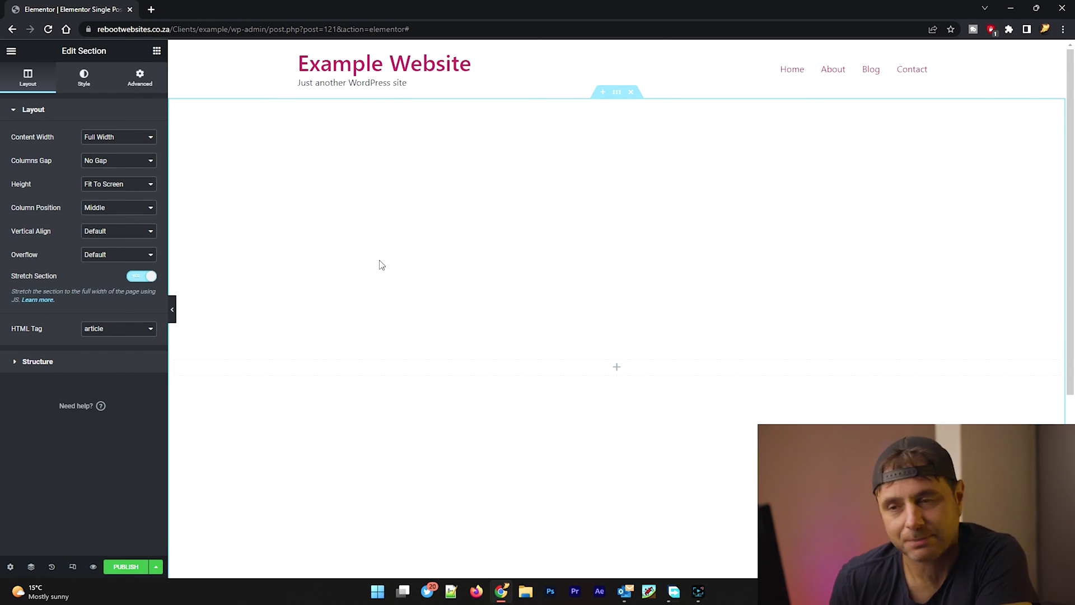
- Set the section's Classic background overlay image to the dynamic Featured Image
left_click(82, 78)
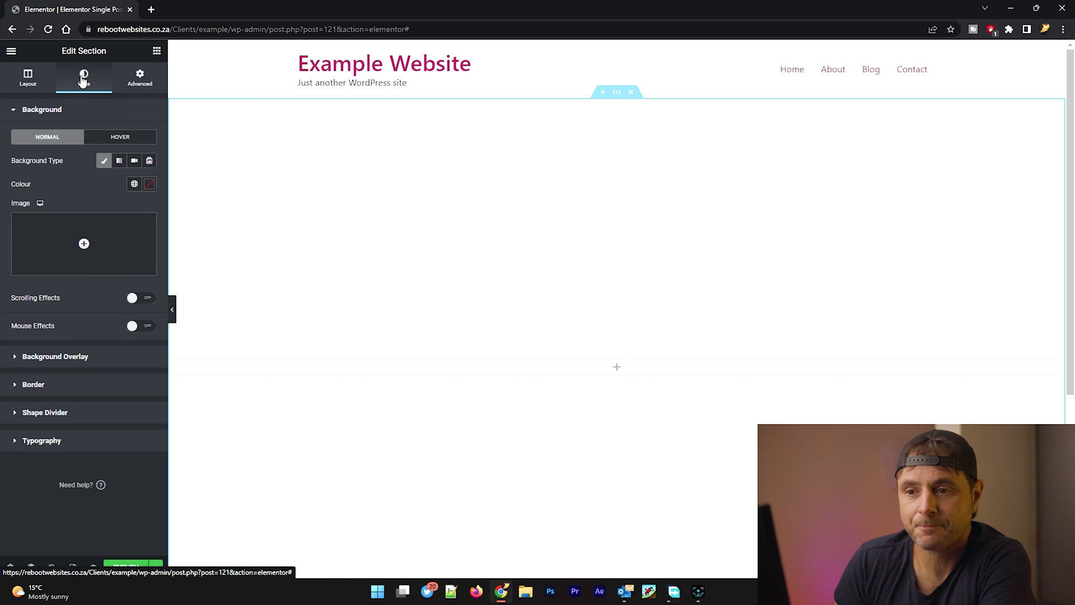
left_click(67, 109)
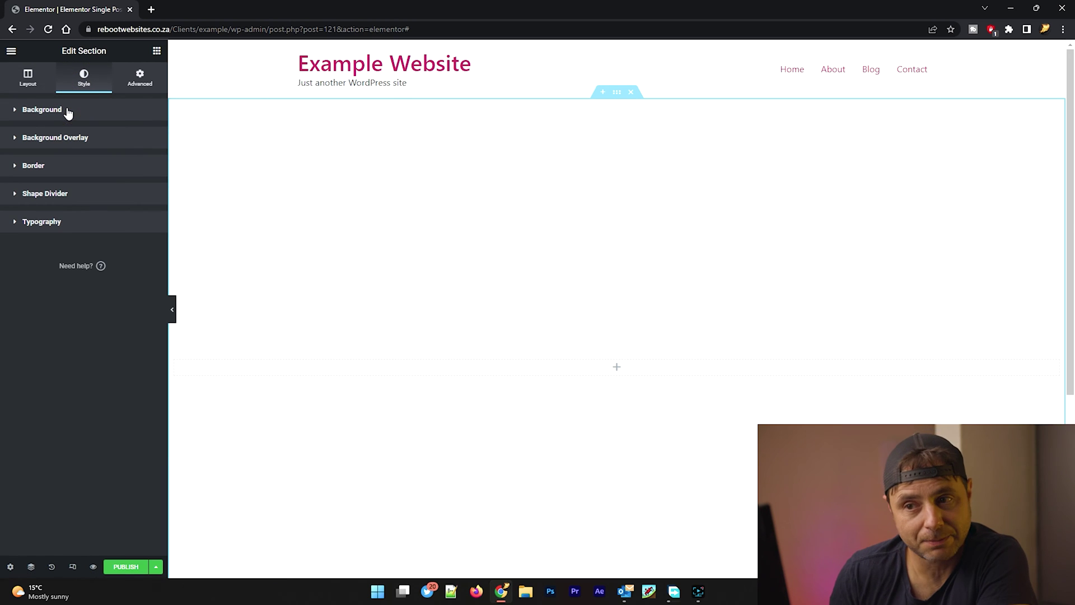
left_click(61, 138)
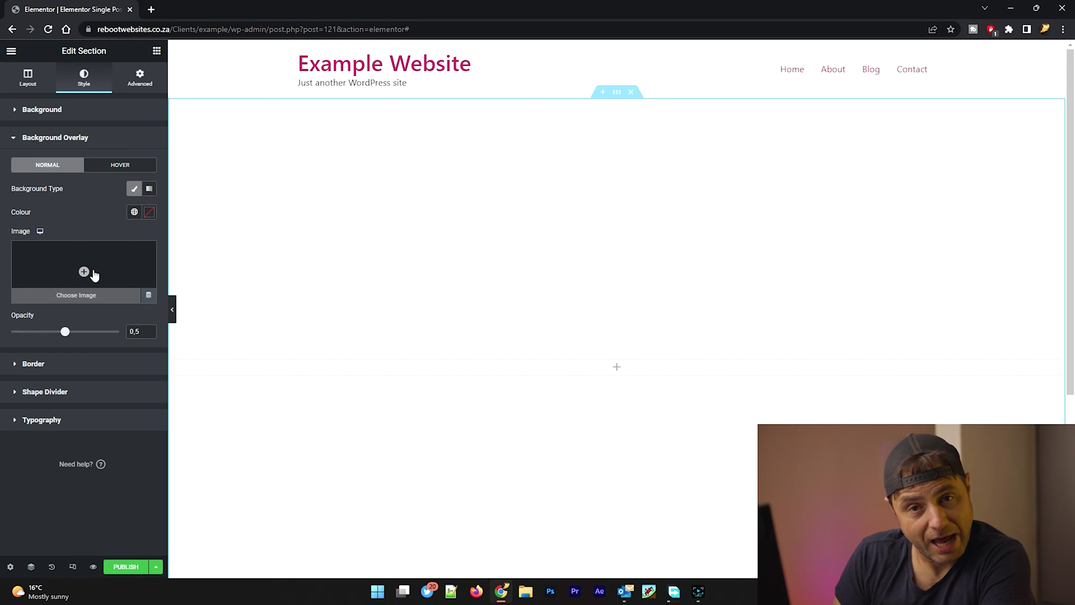
left_click(149, 296)
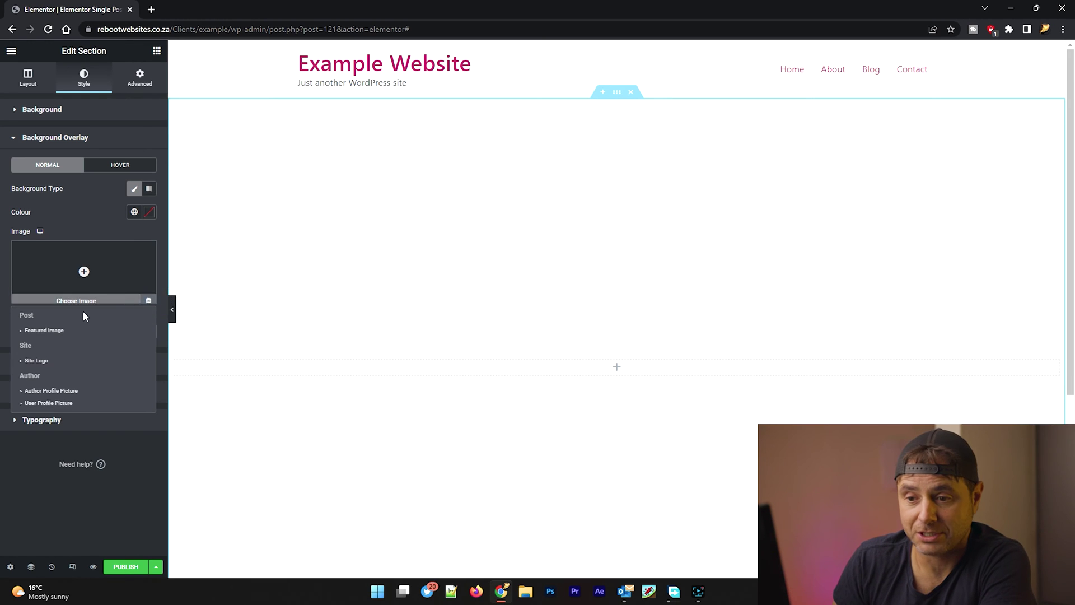
left_click(66, 331)
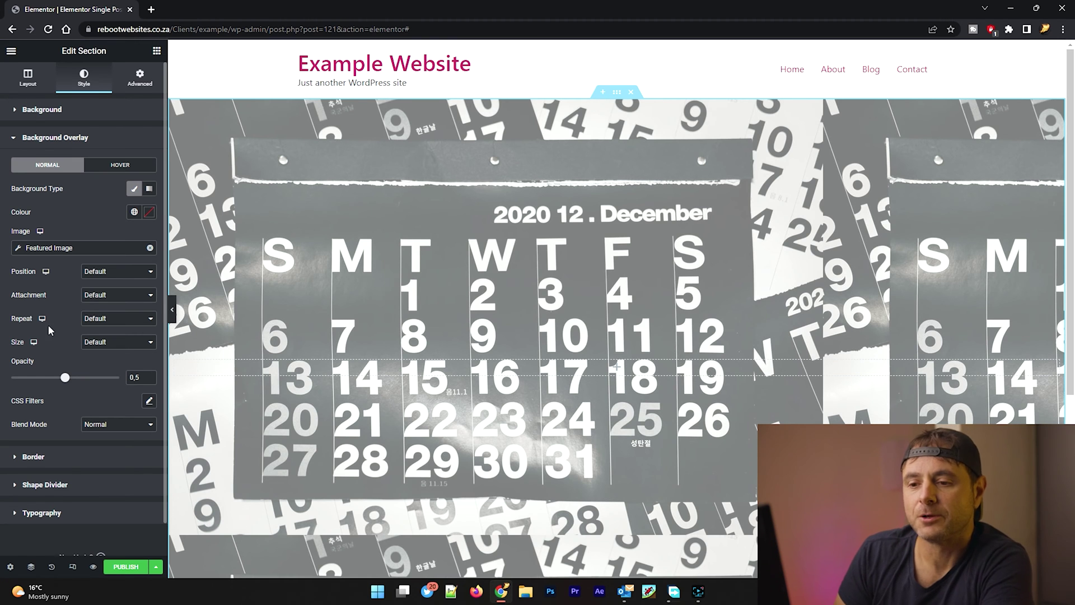
- Make the overlay image Centre Centre, Fixed, No-repeat and Cover
left_click(100, 272)
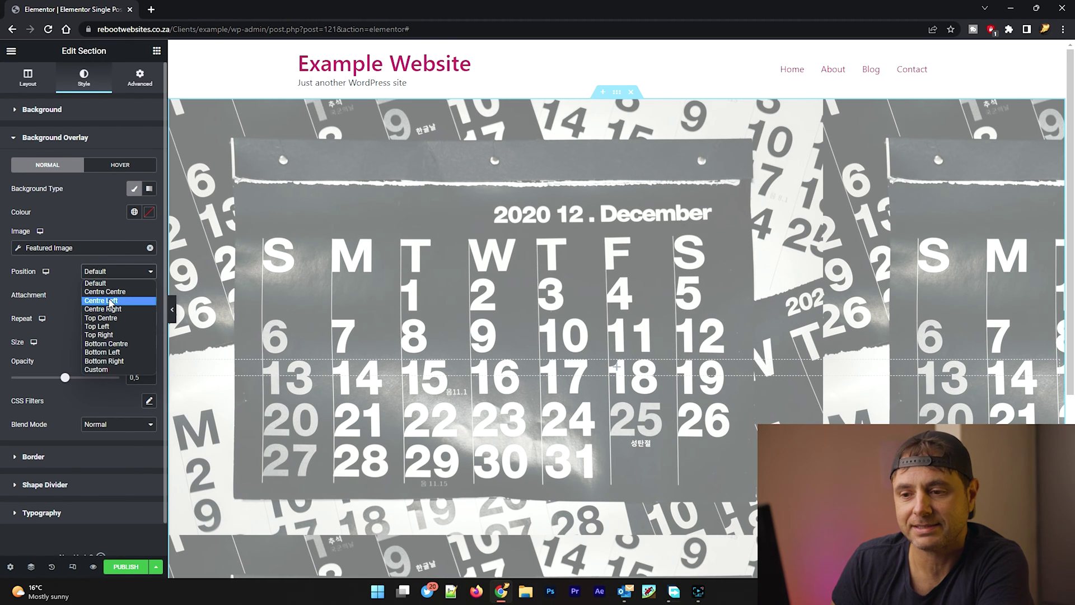
left_click(105, 292)
left_click(109, 295)
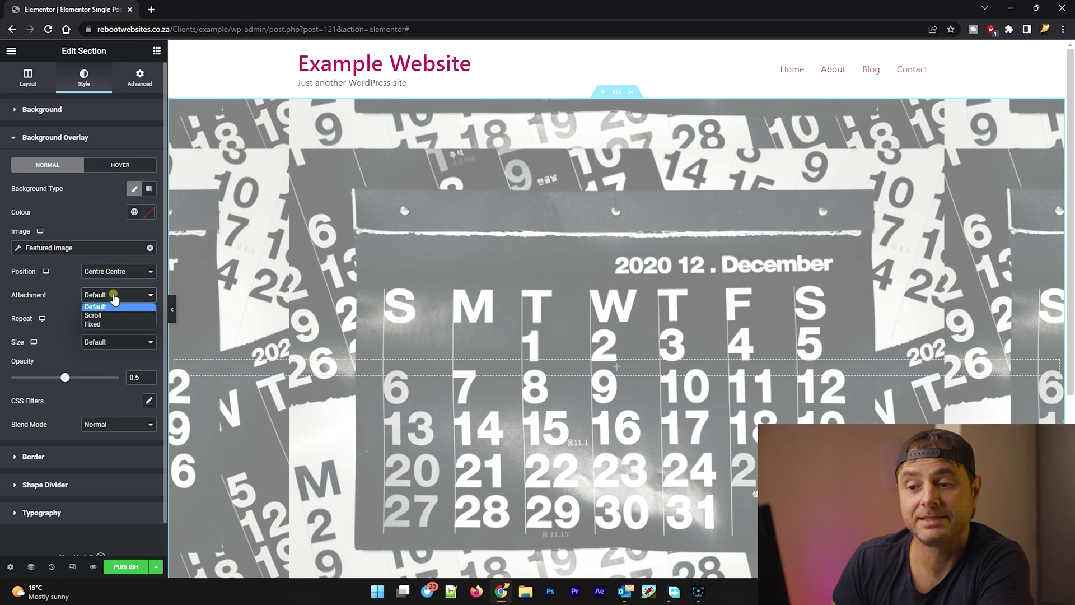
left_click(107, 325)
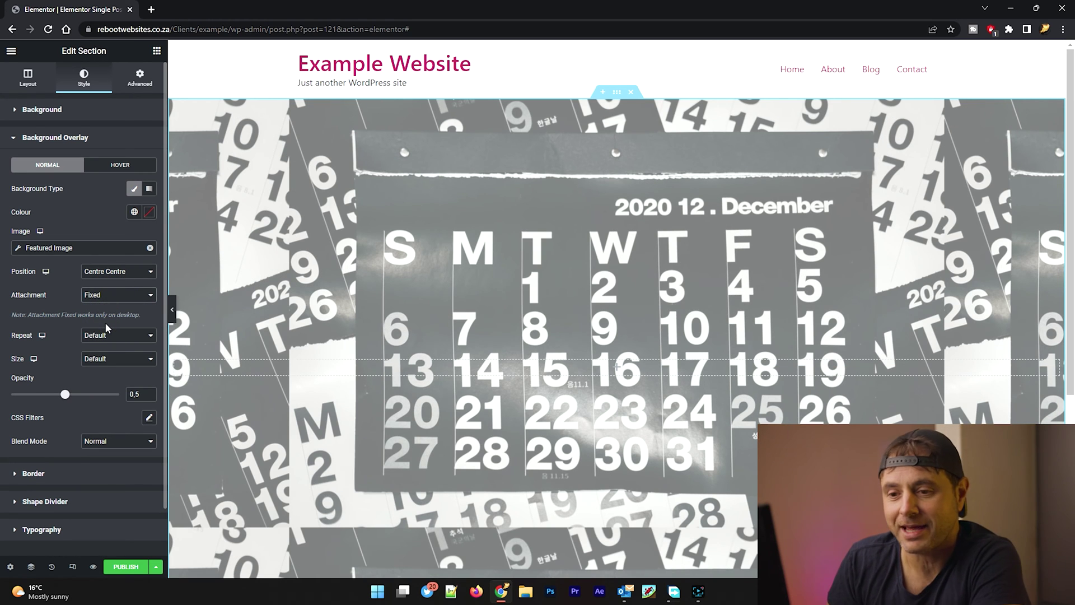
left_click(93, 335)
left_click(91, 354)
left_click(94, 359)
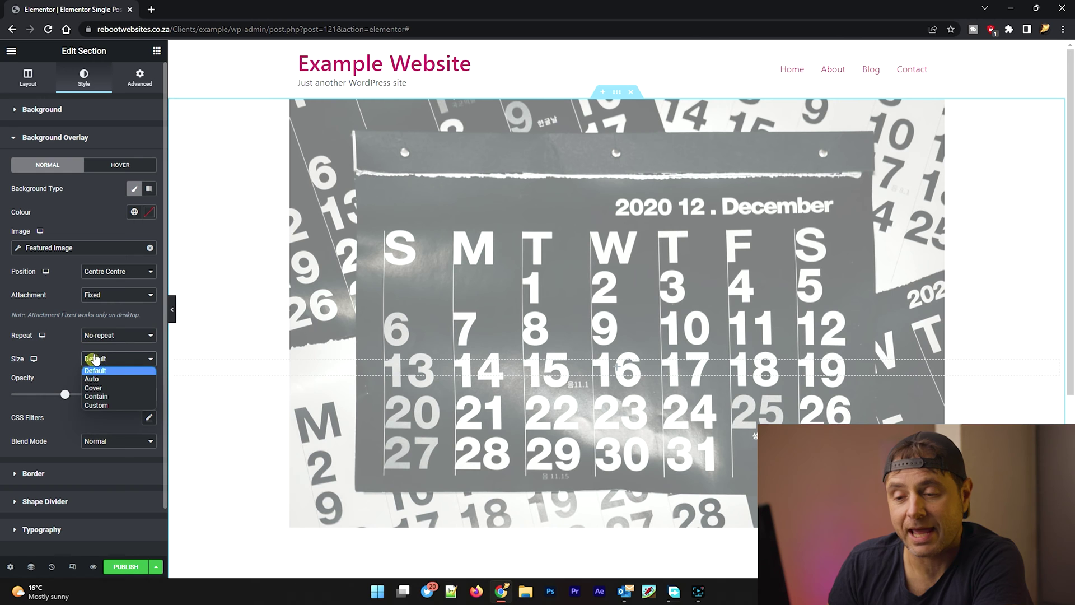
left_click(95, 388)
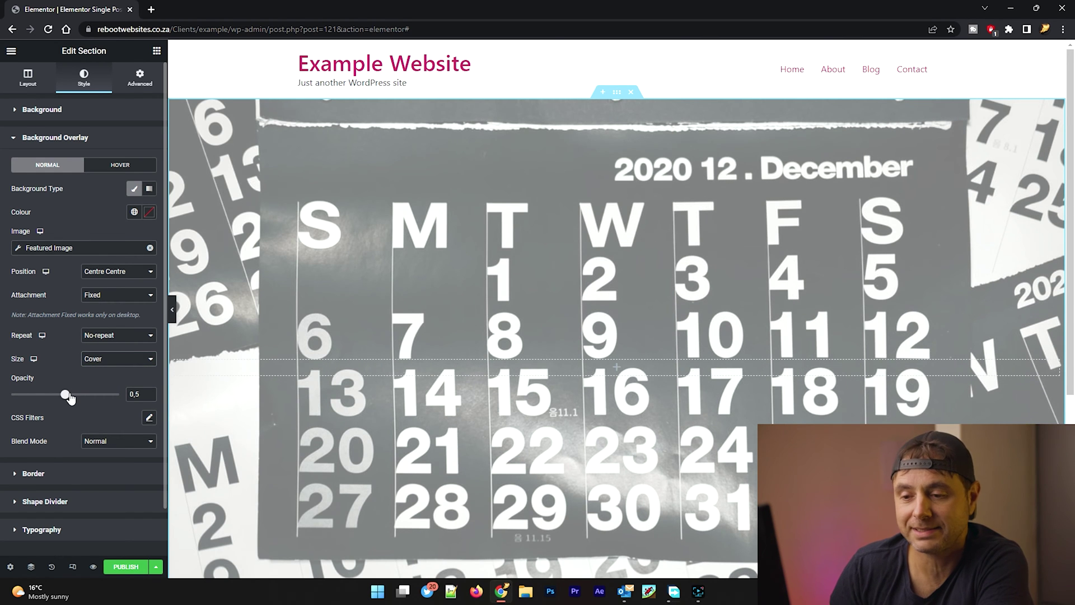
- Raise the overlay opacity to 1 and add a CSS blur filter of about 9
left_click_drag(66, 396, 119, 394)
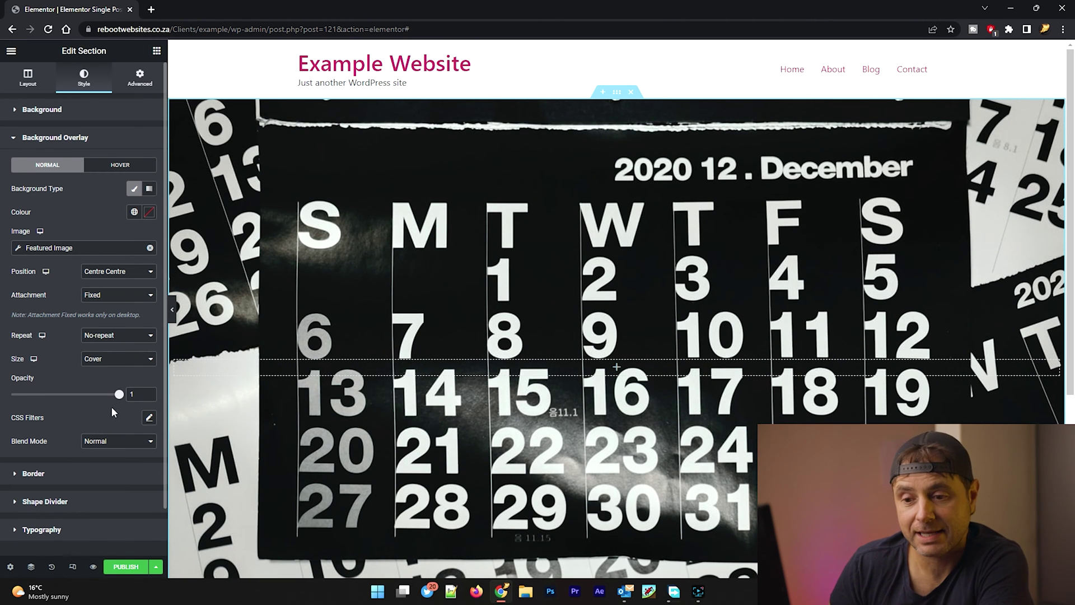
scroll(109, 412, "down", 1)
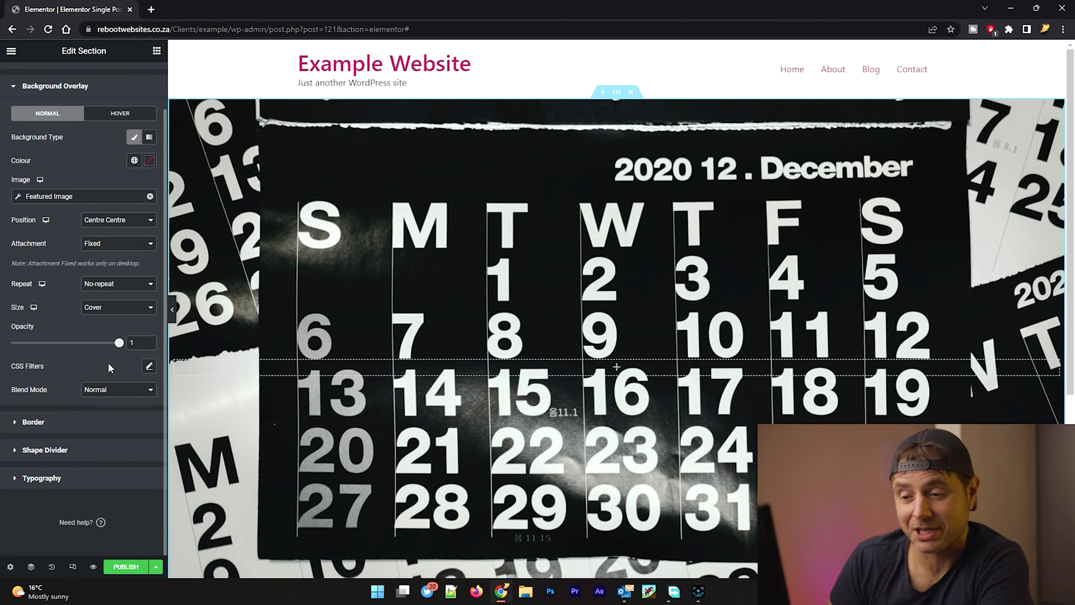
left_click(150, 367)
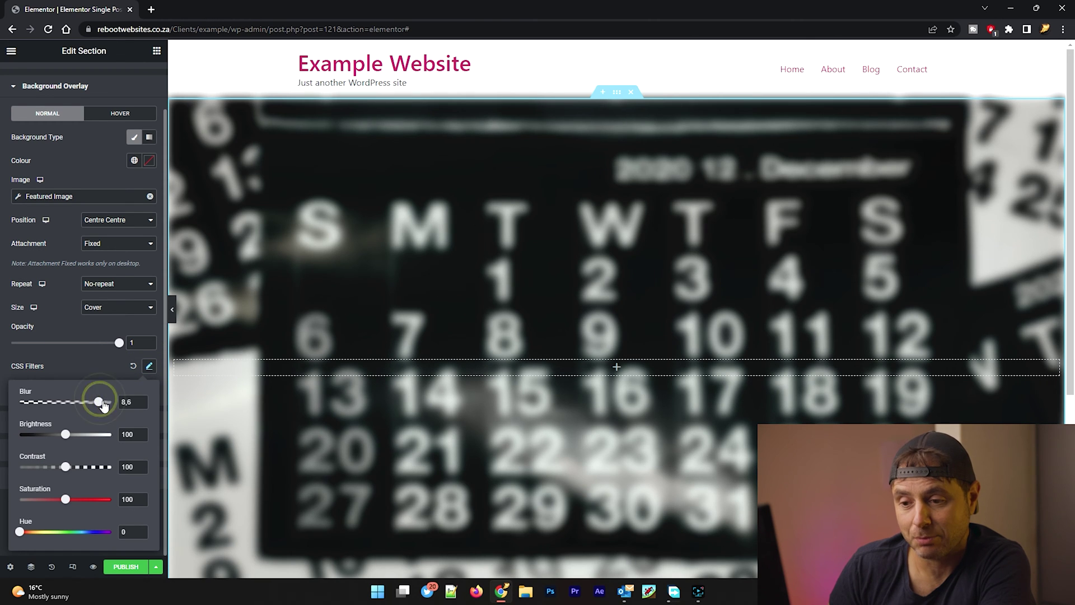
left_click_drag(100, 402, 104, 402)
left_click(113, 369)
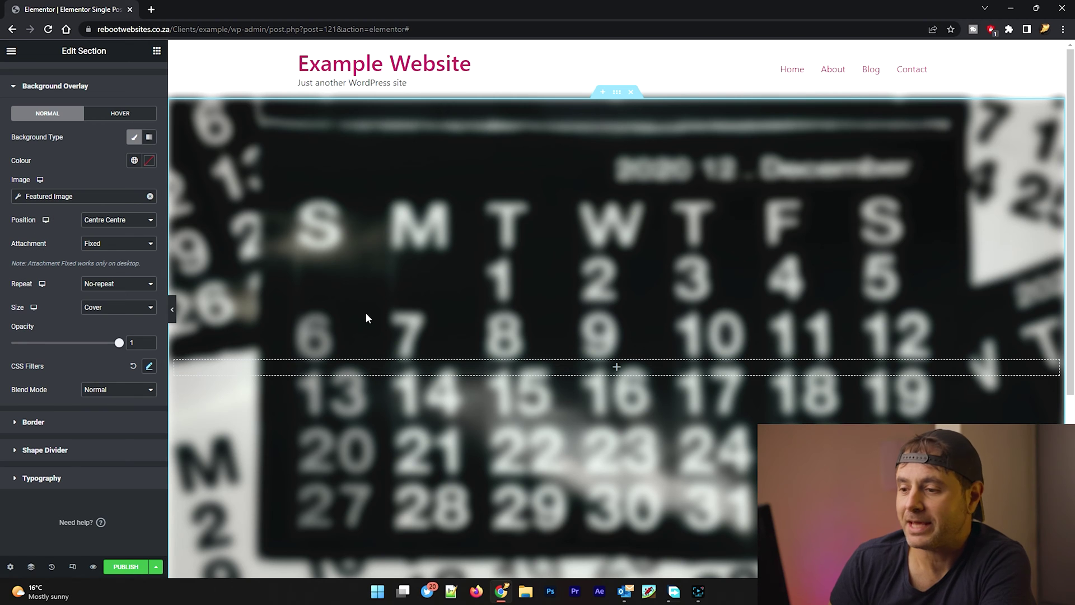
- Drop an Inner Section into the background section with Full Width content and Default column gap
left_click(157, 52)
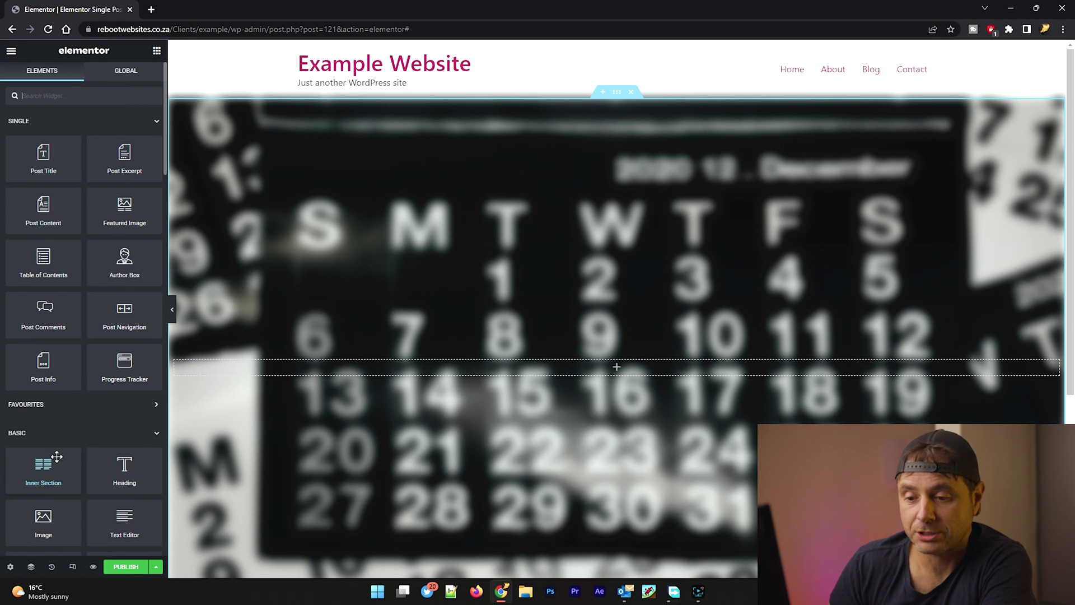
left_click_drag(43, 468, 579, 367)
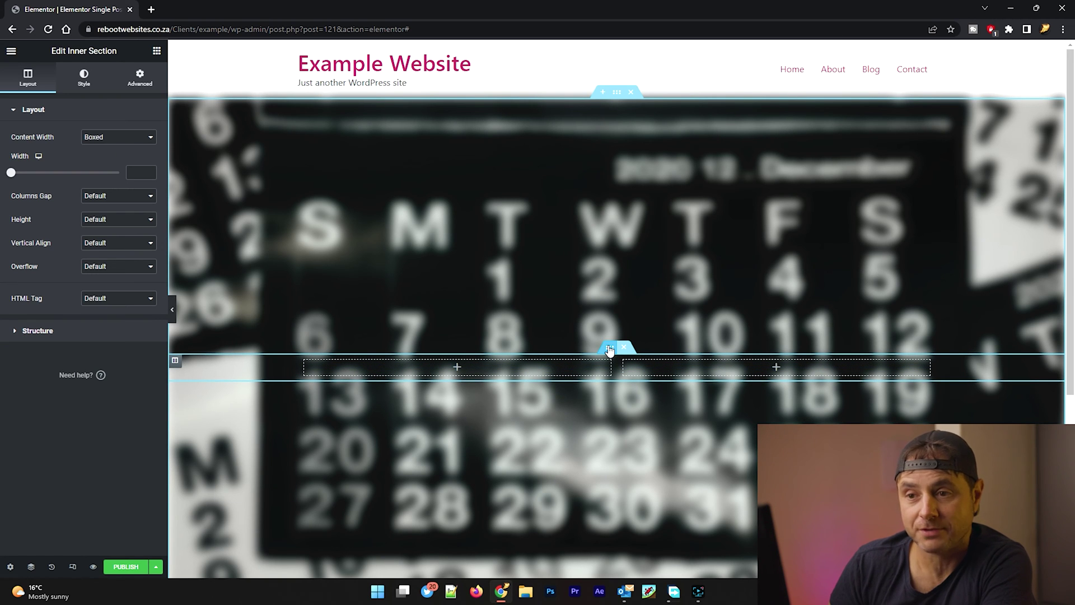
left_click(96, 138)
left_click(99, 157)
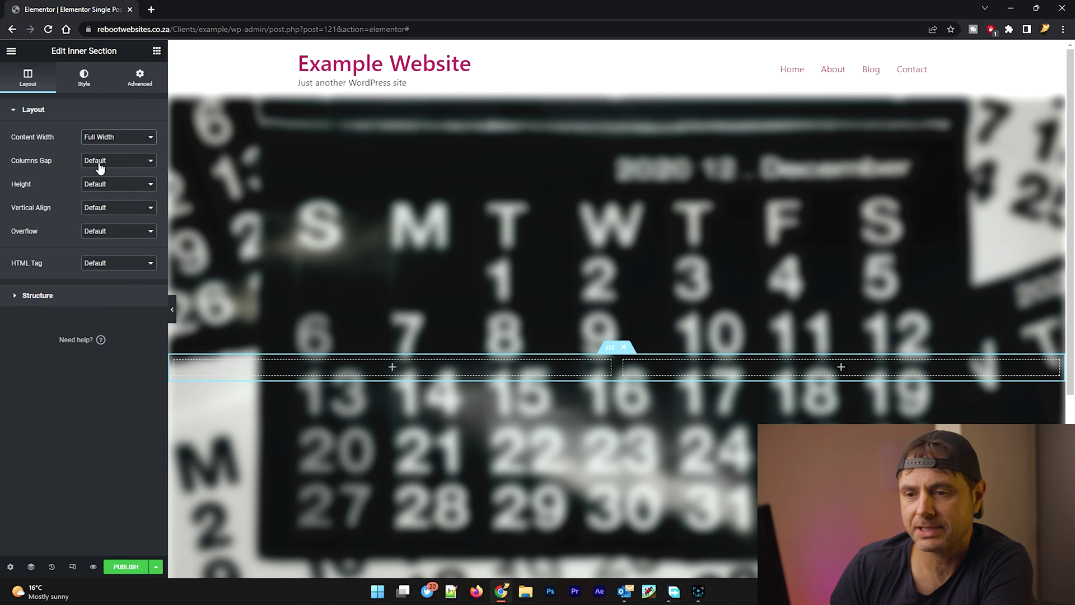
left_click(100, 163)
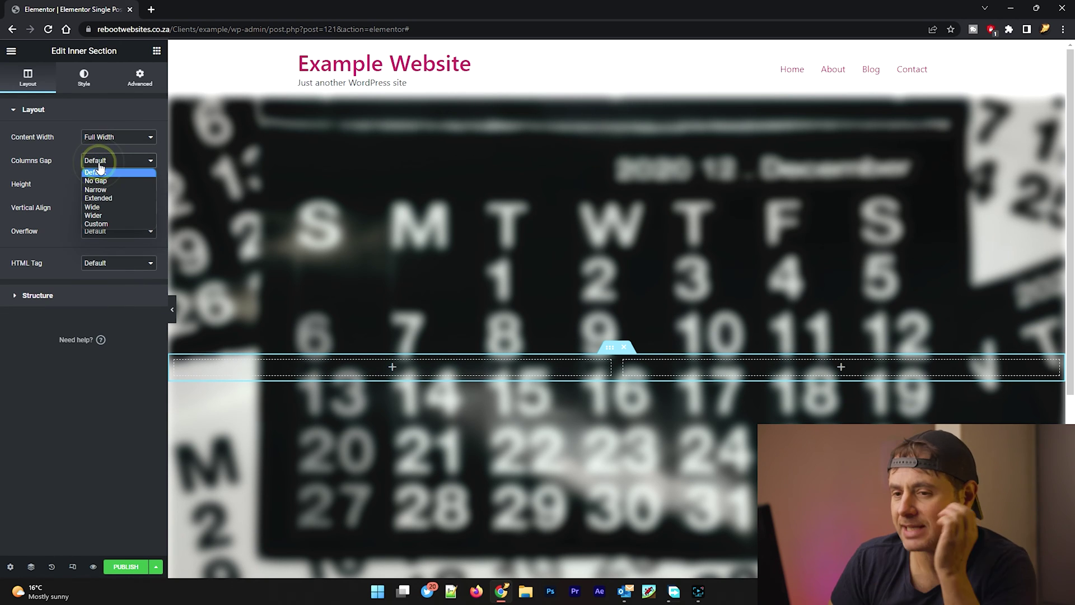
left_click(99, 167)
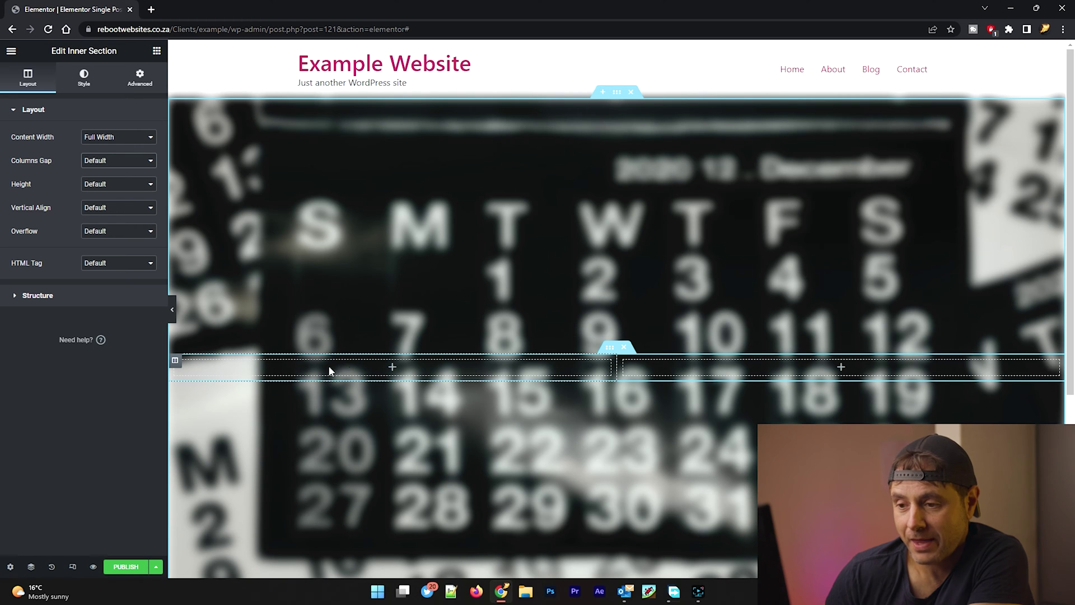
- Give the inner section's left column a linked 10 px margin on all sides
left_click(175, 362)
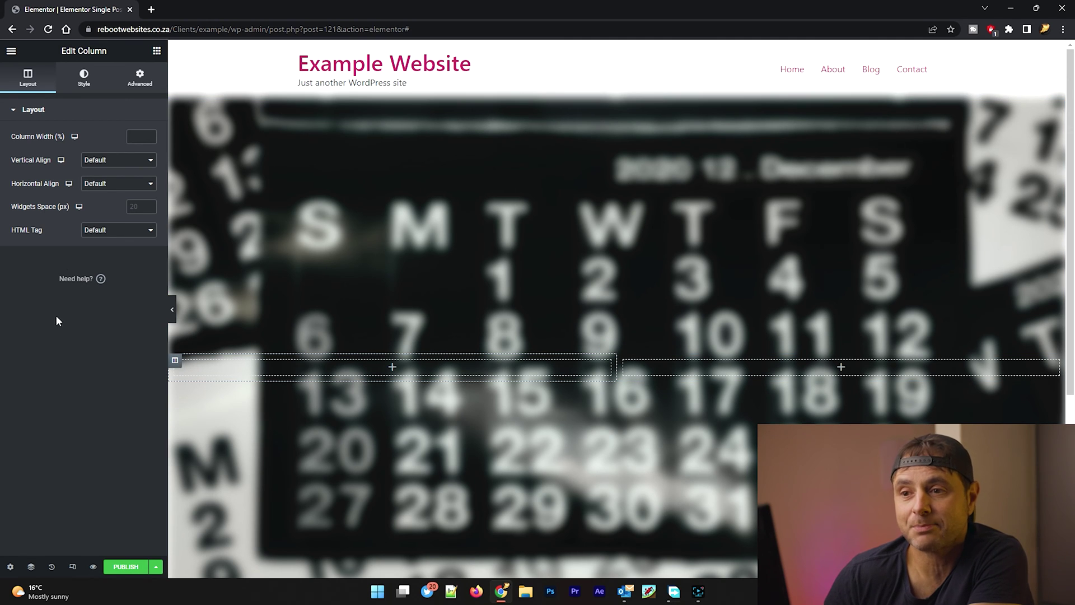
left_click(130, 83)
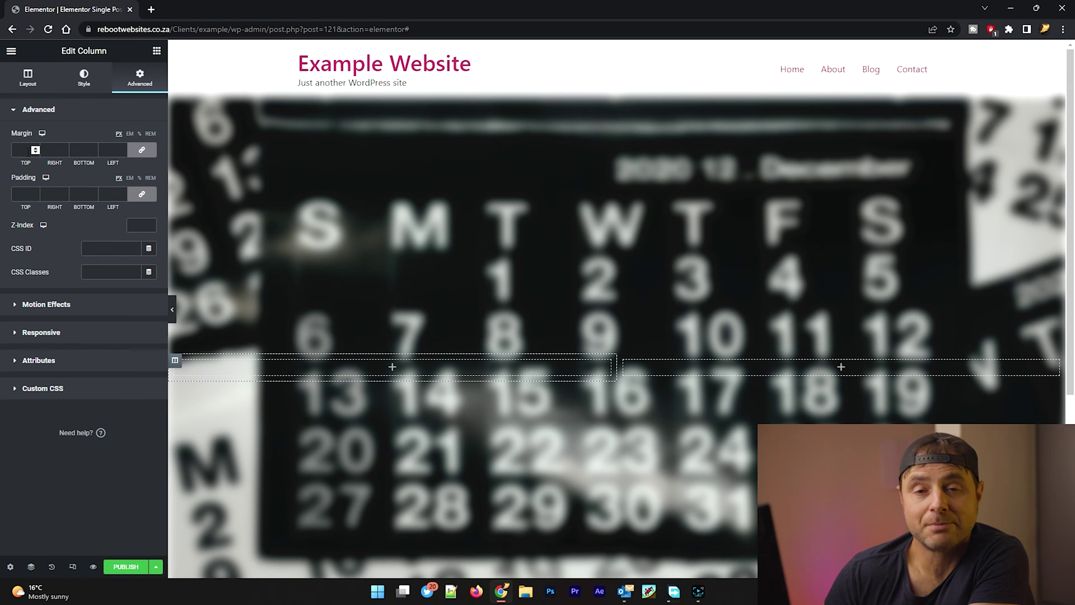
left_click(35, 150)
type("10")
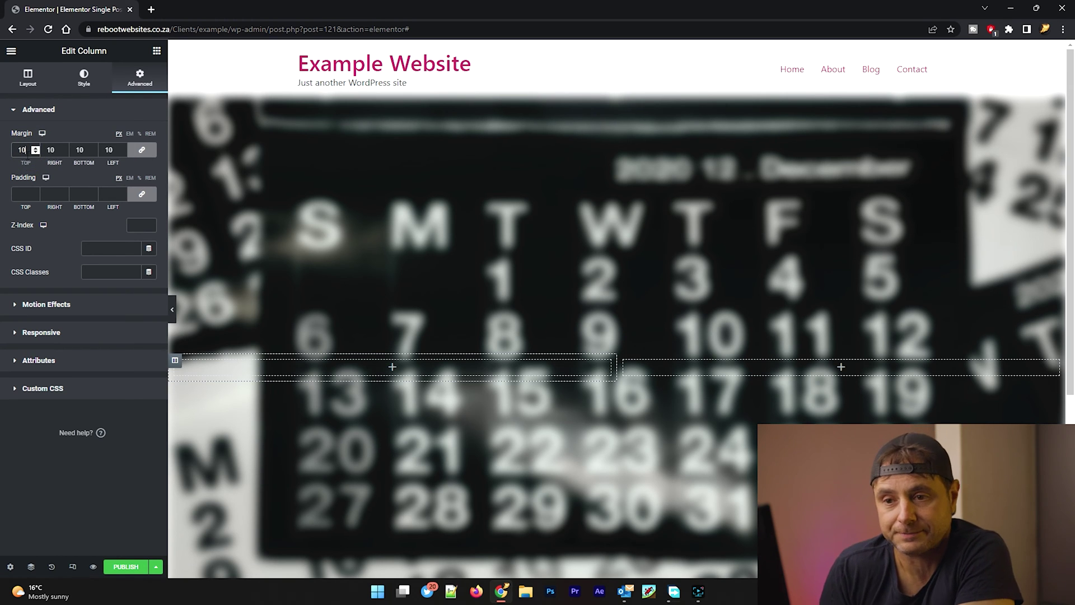
- Give the left column a solid white background
left_click(84, 82)
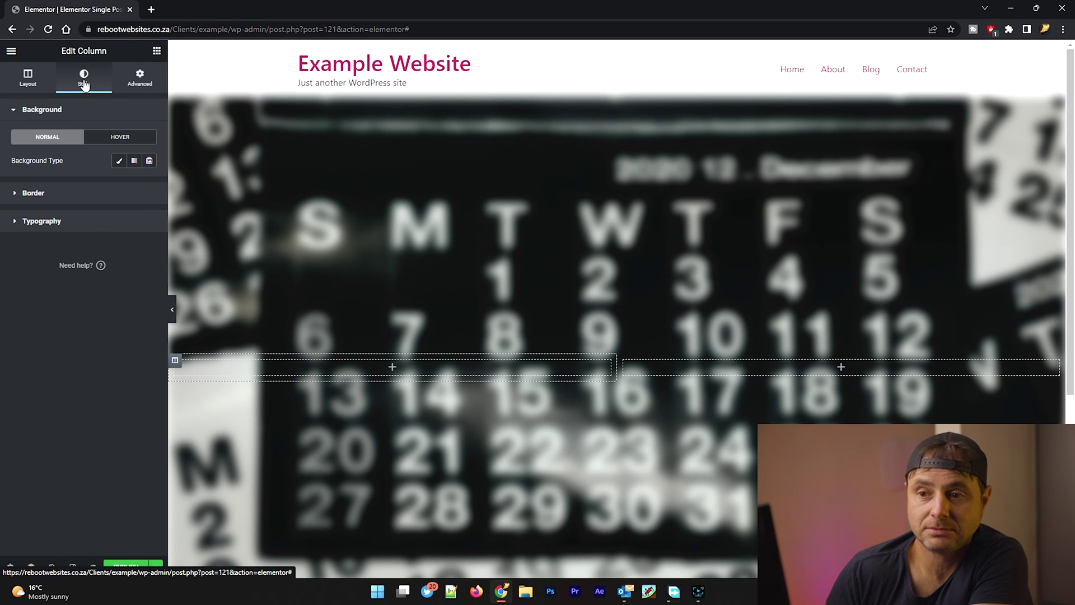
left_click(119, 161)
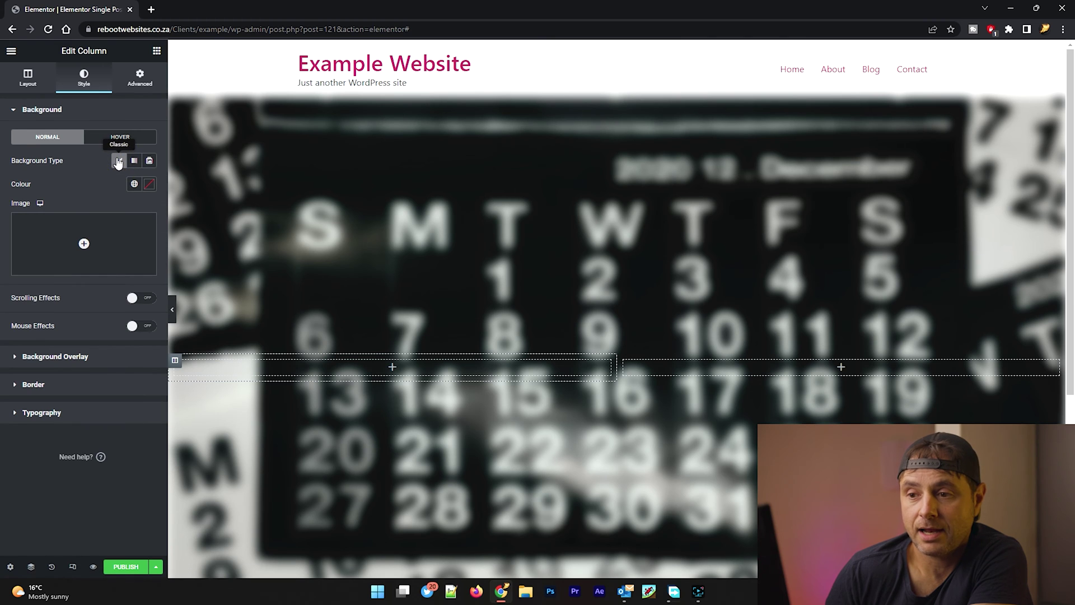
left_click(150, 190)
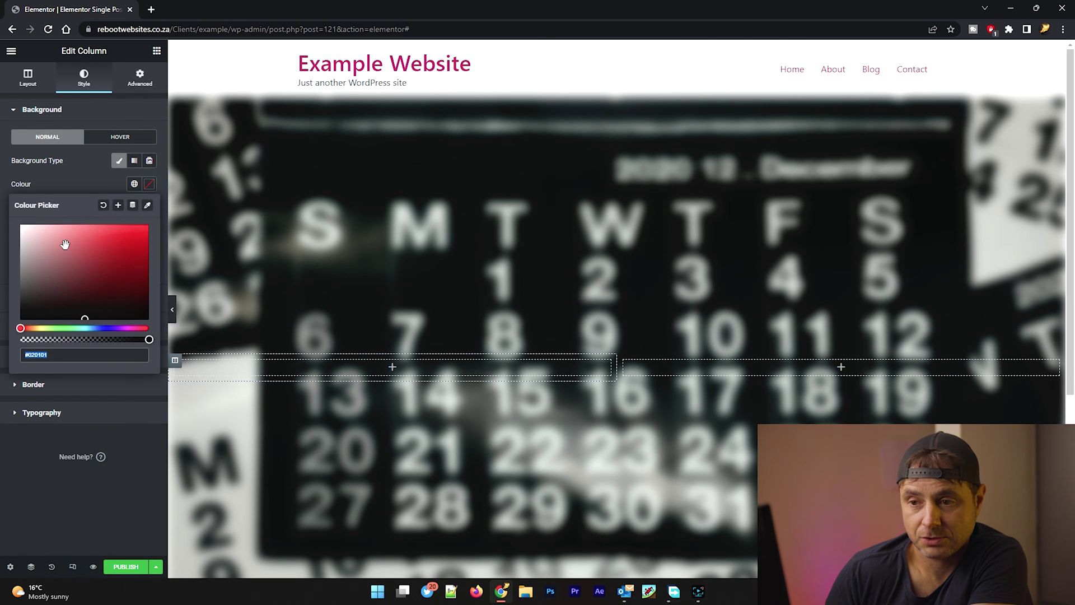
left_click_drag(64, 243, 14, 207)
left_click(87, 180)
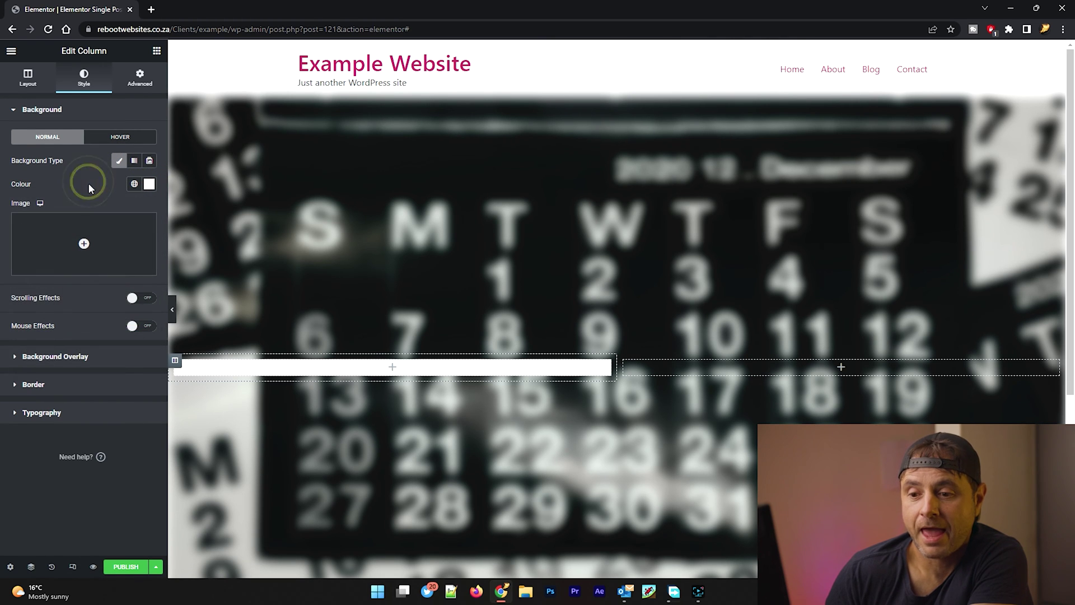
- Round the column's corners to 10 and add a rgba(0,0,0,0.75) box shadow with blur 10
left_click(61, 386)
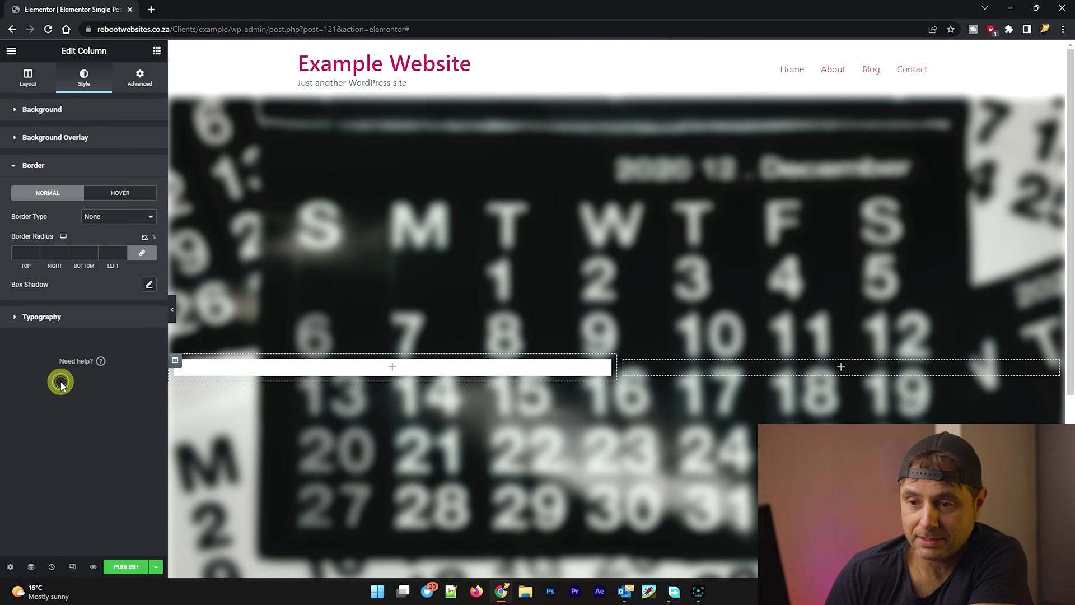
left_click(35, 253)
type("10")
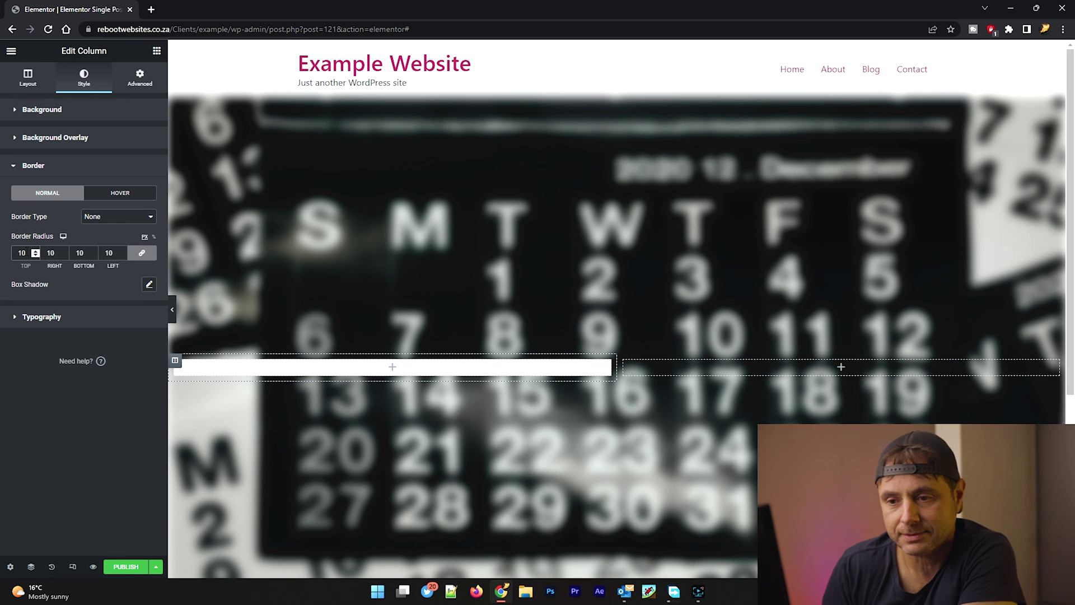
left_click(148, 284)
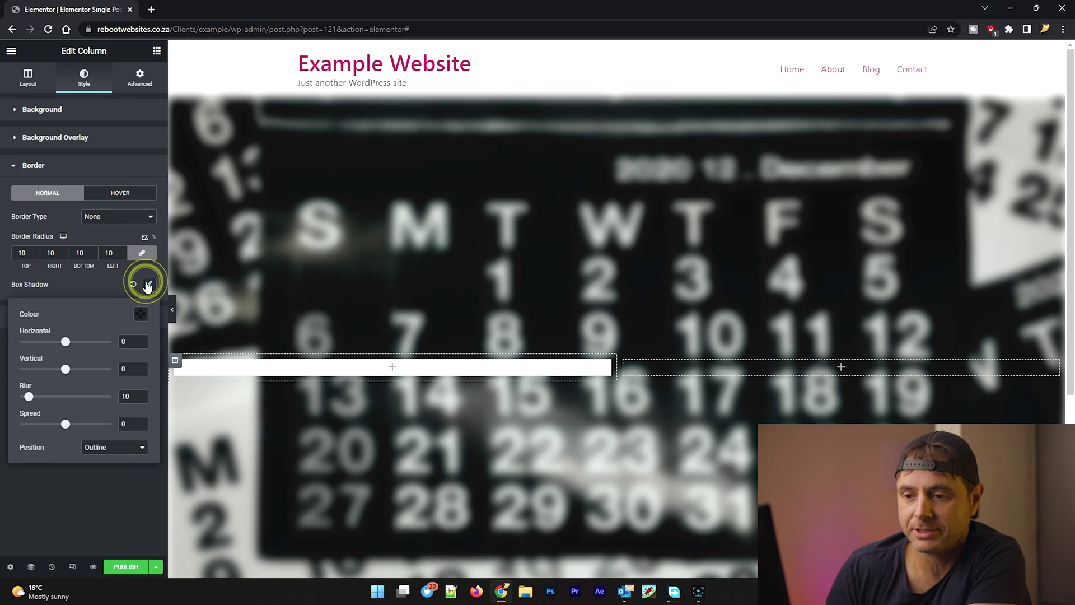
left_click(140, 313)
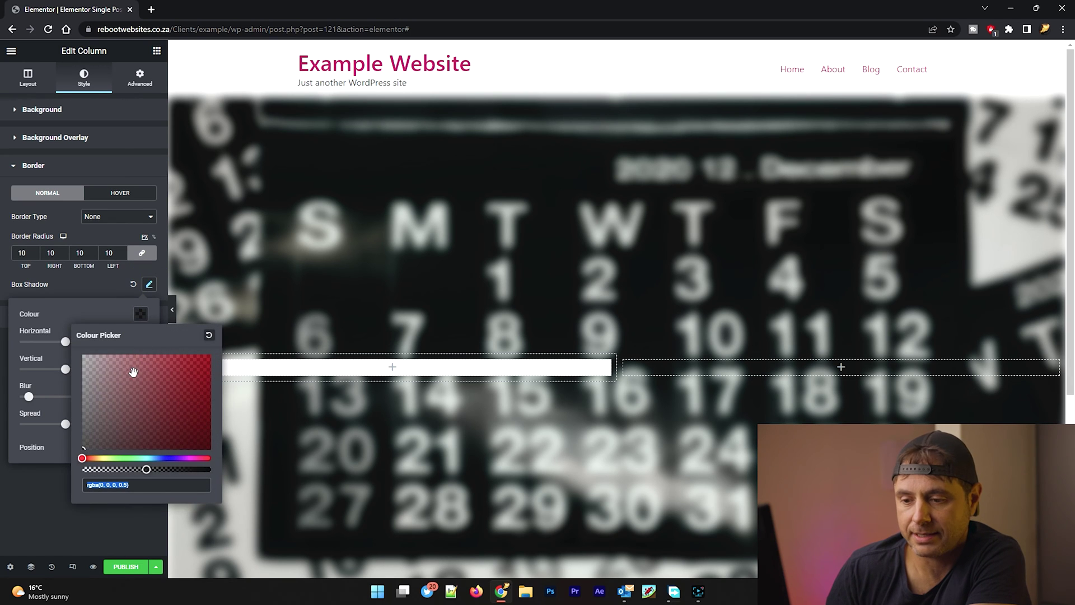
left_click_drag(146, 468, 174, 469)
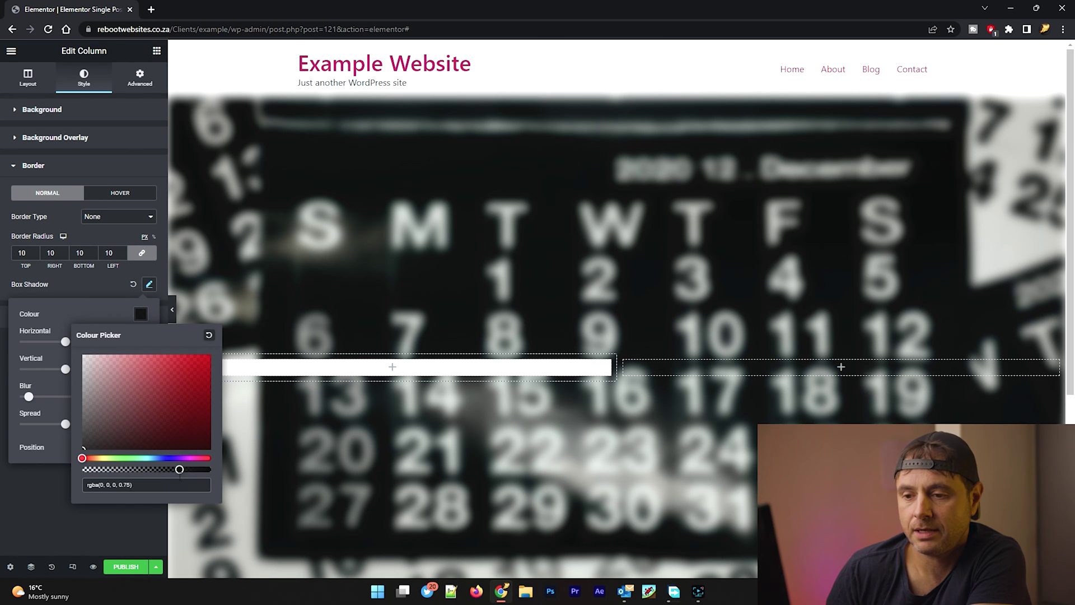
left_click(97, 309)
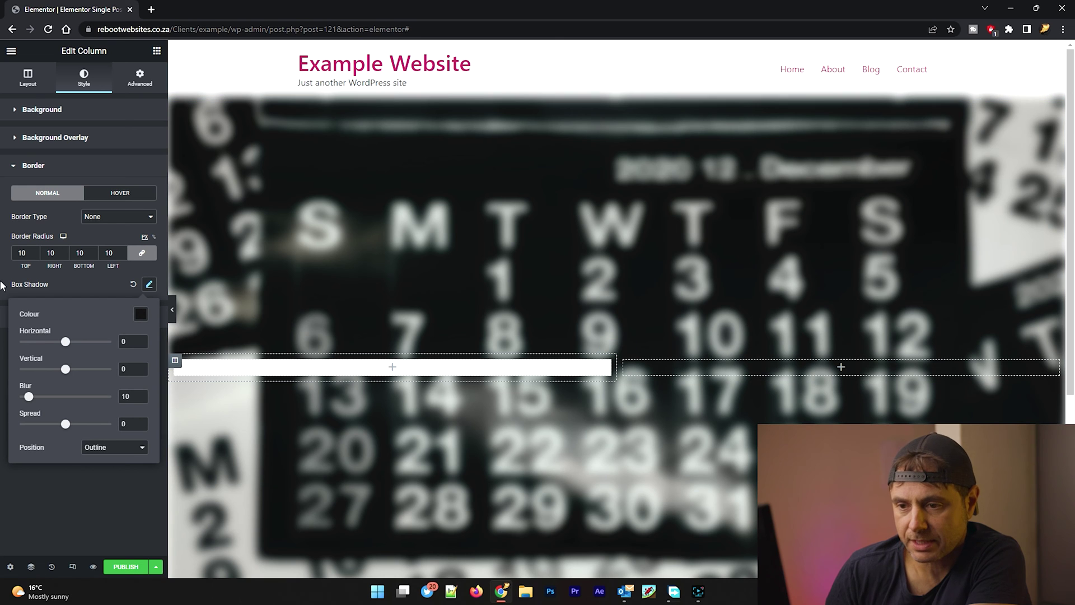
left_click(77, 285)
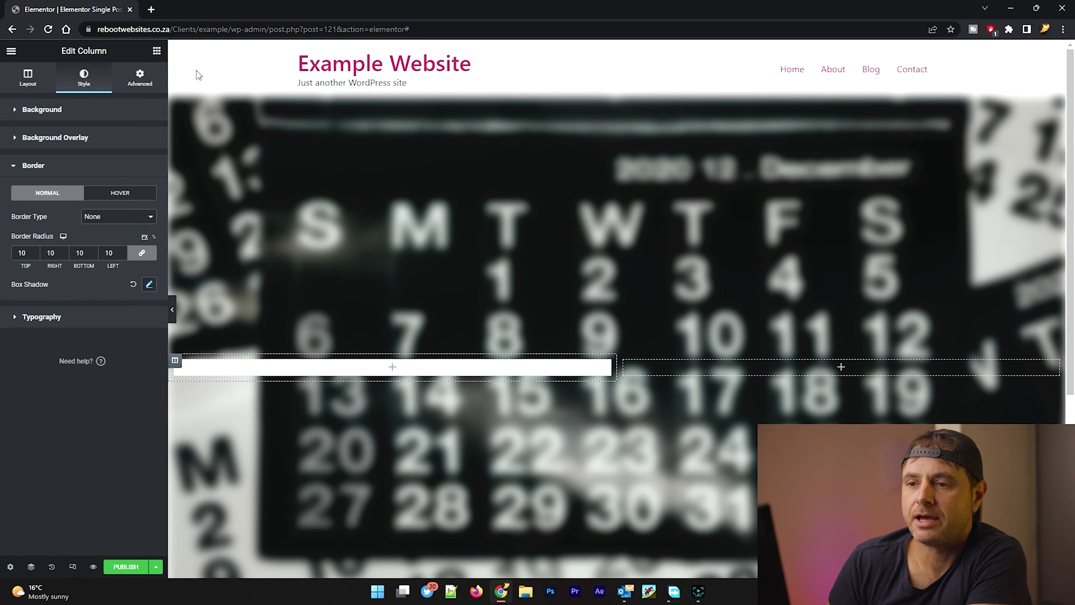
- Place a test Heading widget in the left column, then delete it
left_click(157, 51)
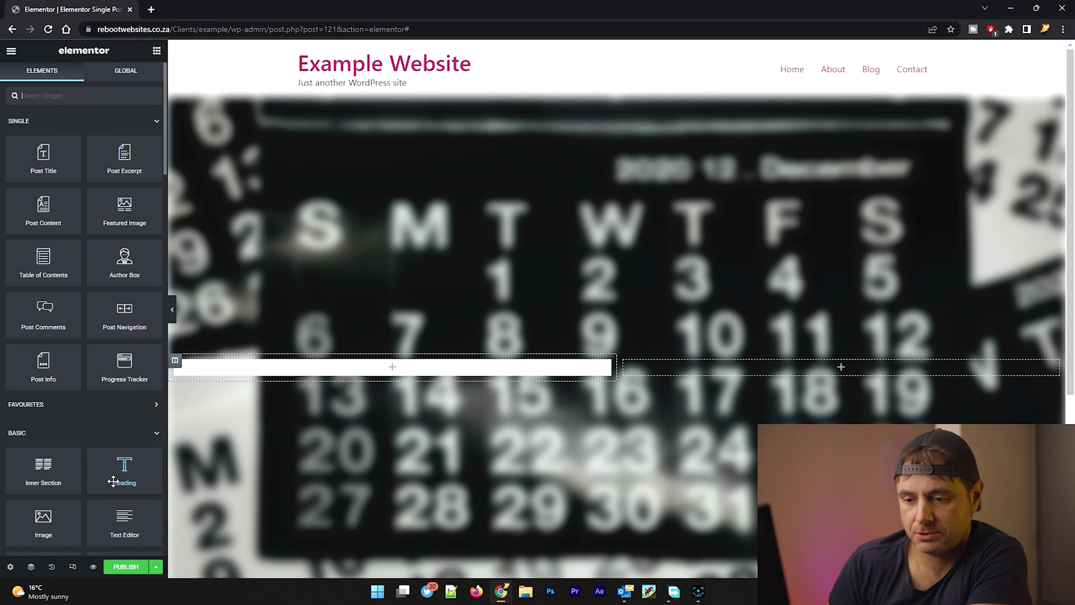
left_click_drag(114, 474, 321, 367)
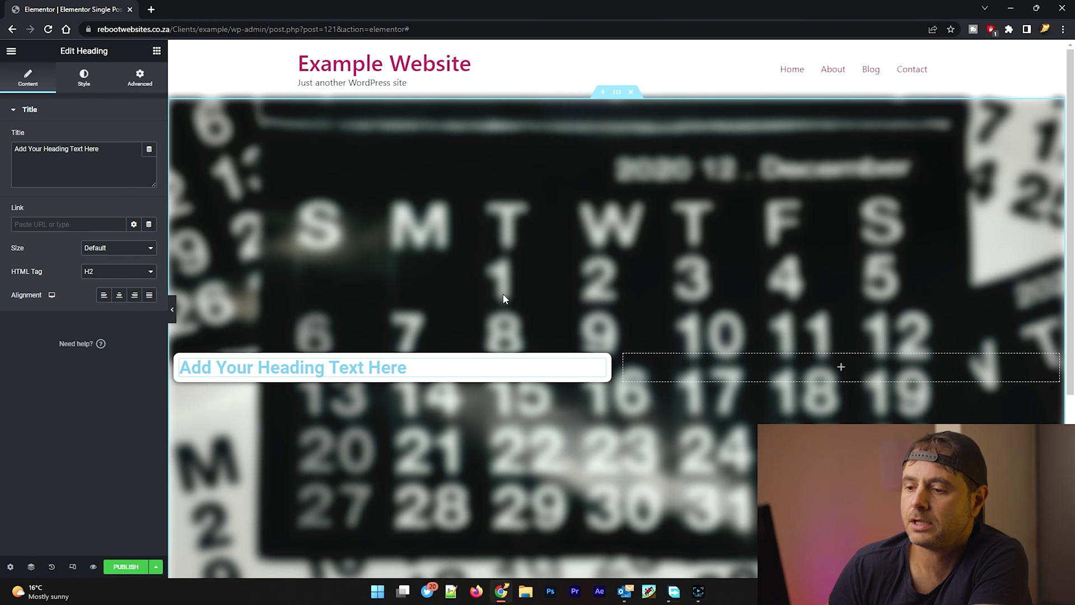
right_click(349, 370)
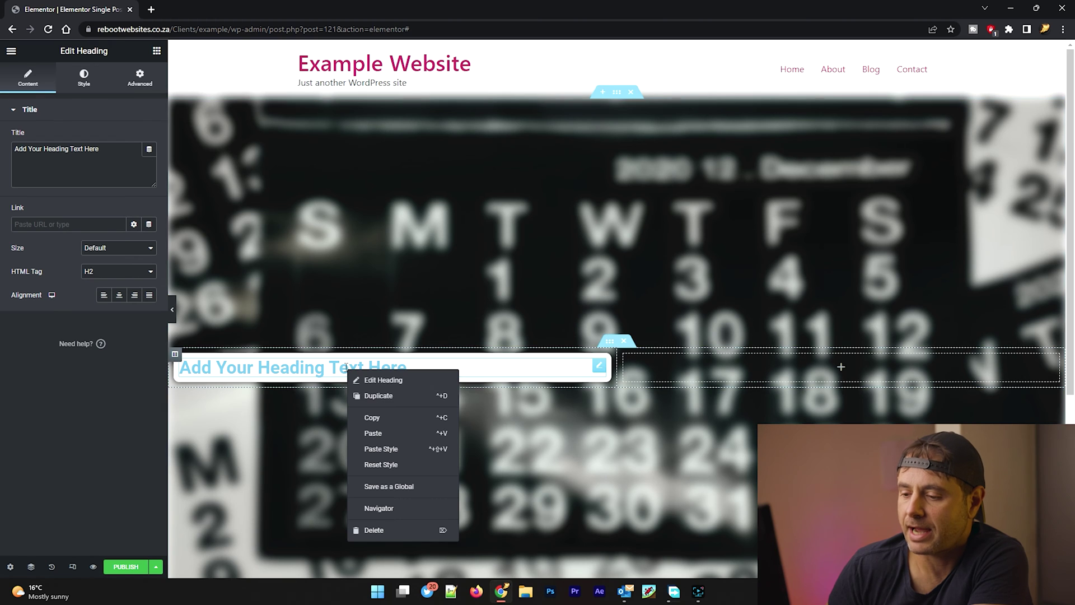
left_click(374, 531)
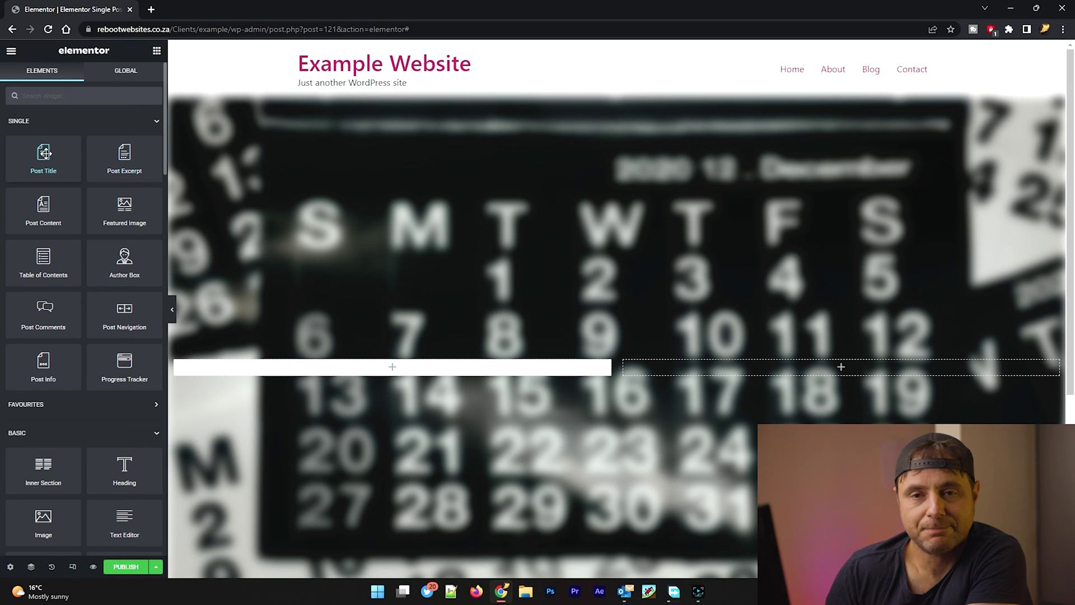
- Add a Post Title widget to the left column, centred, keeping the H1 tag
left_click_drag(37, 152, 337, 366)
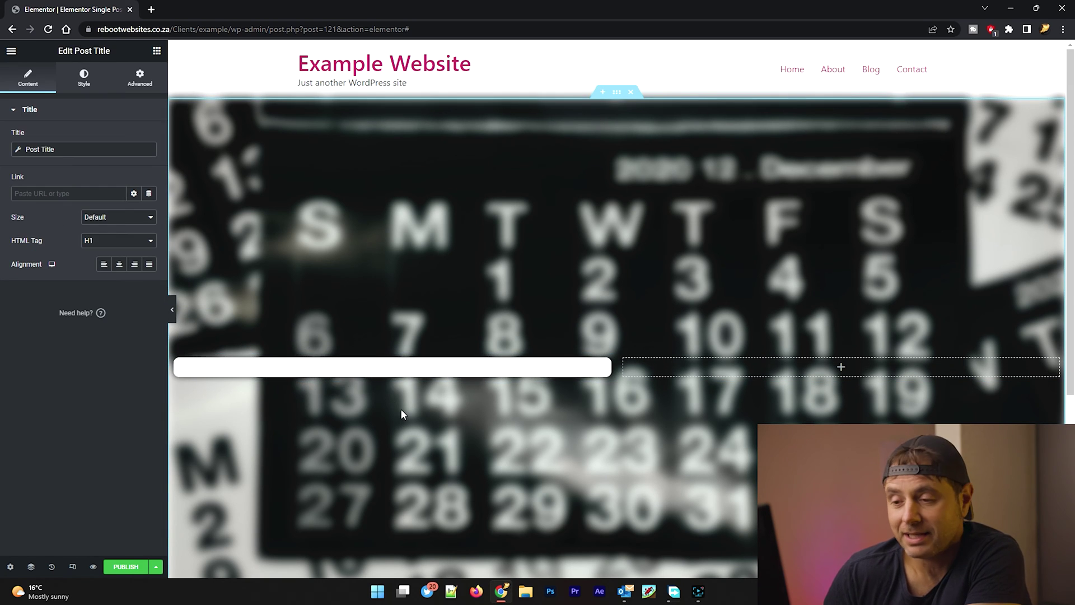
left_click(117, 264)
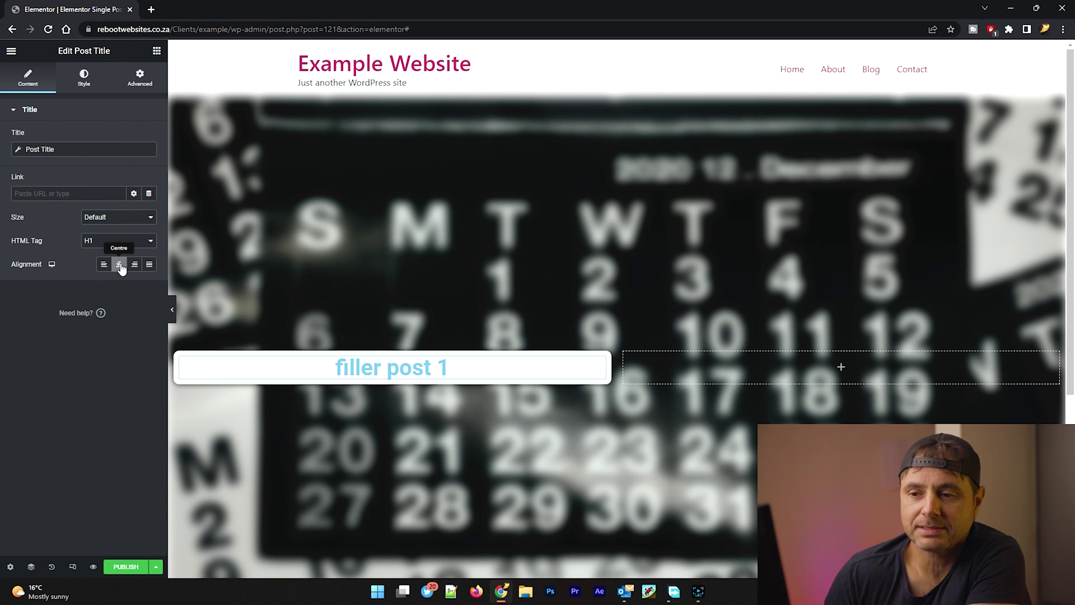
left_click(129, 242)
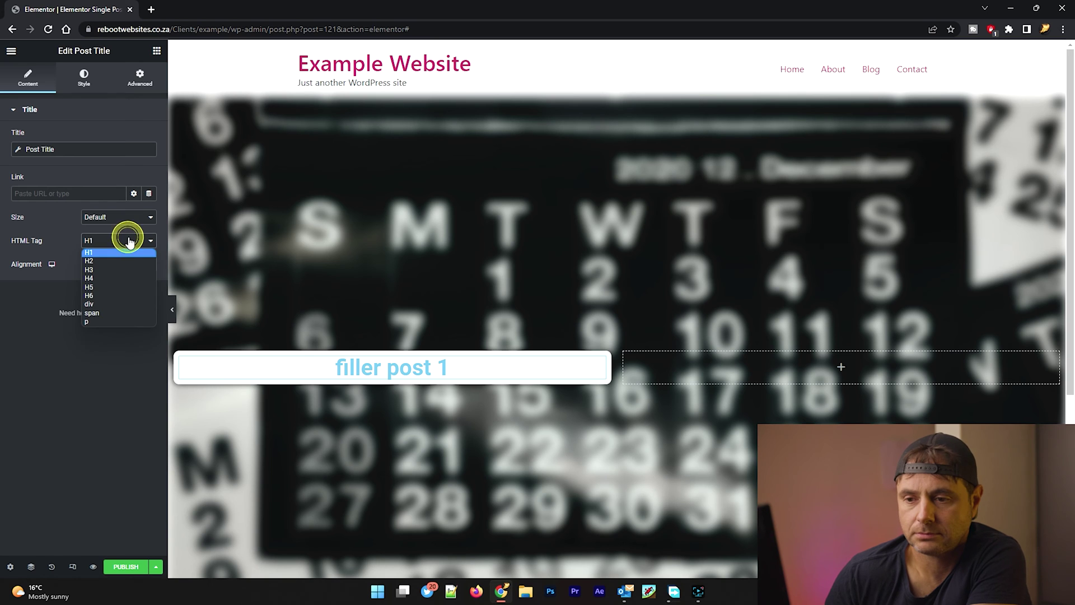
left_click(130, 241)
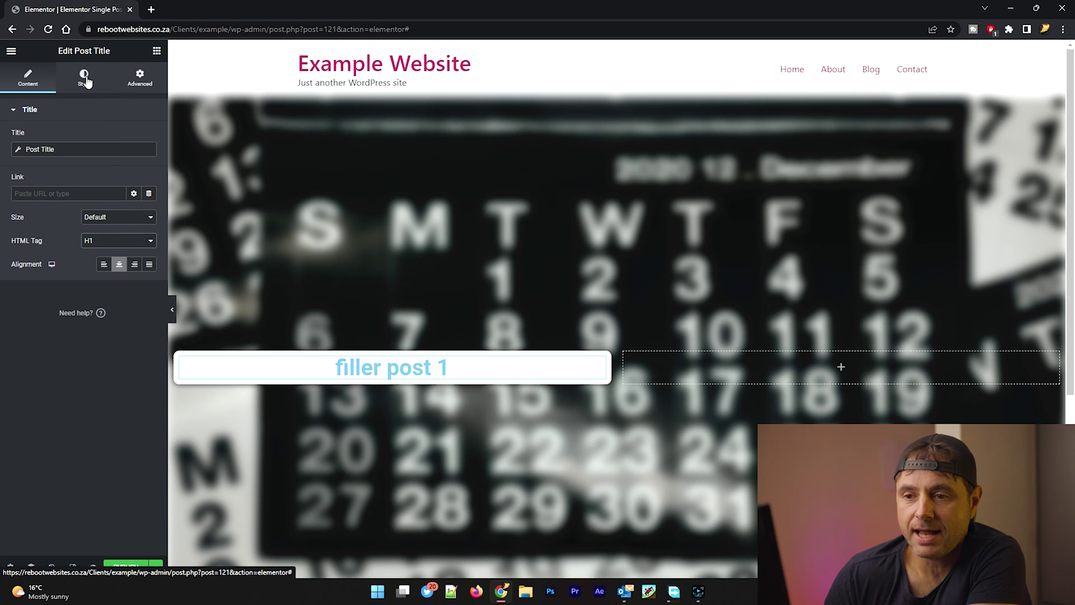
- Set the post title's text colour to a dark shade
left_click(85, 79)
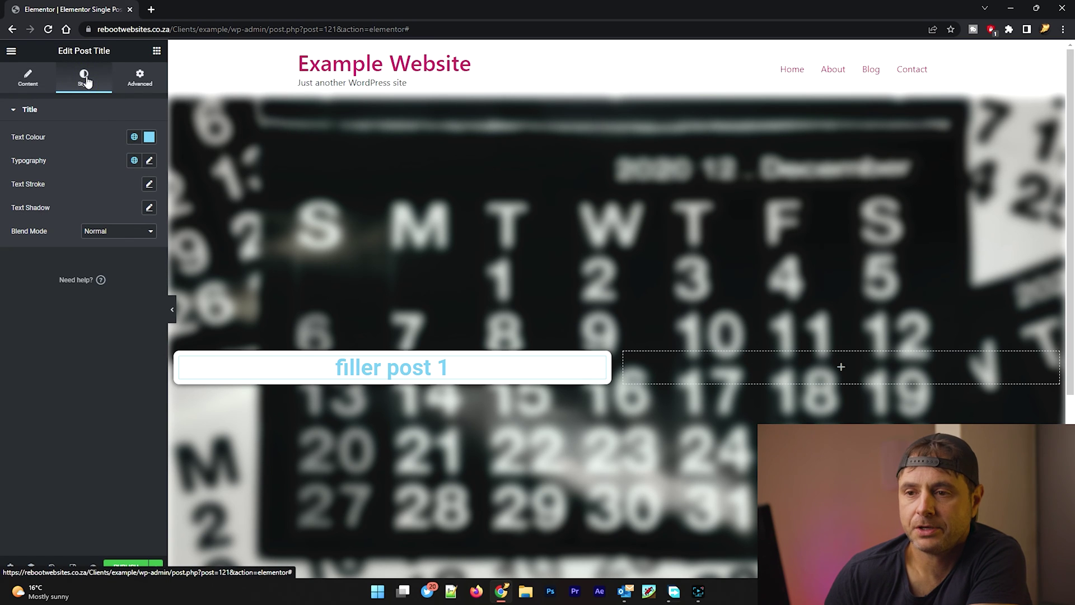
left_click(150, 137)
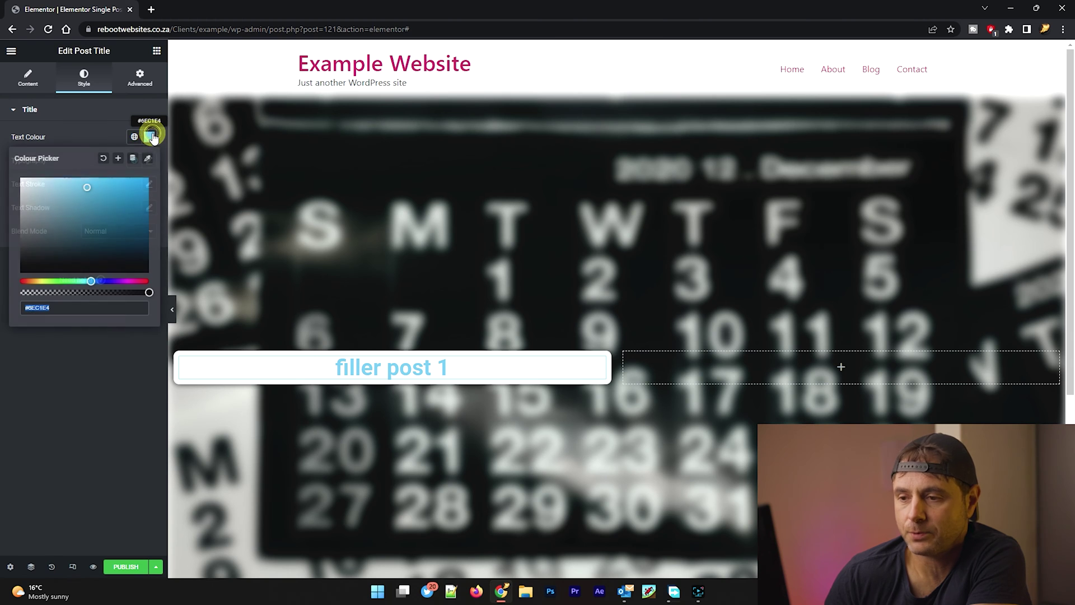
left_click_drag(86, 213, 25, 253)
left_click(64, 118)
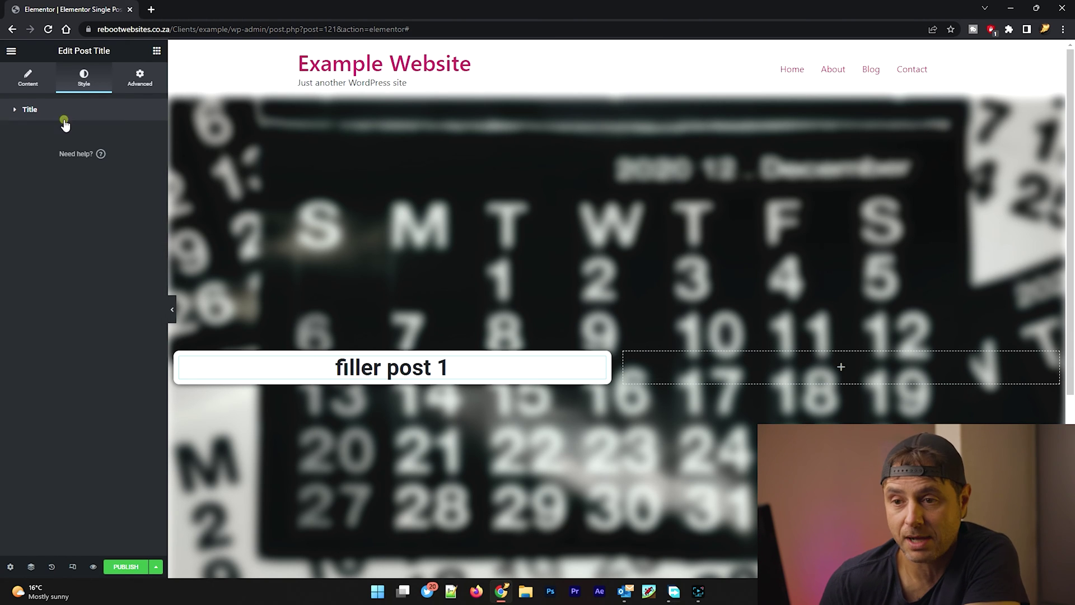
- Make the post title typography uppercase with font weight 400
left_click(65, 110)
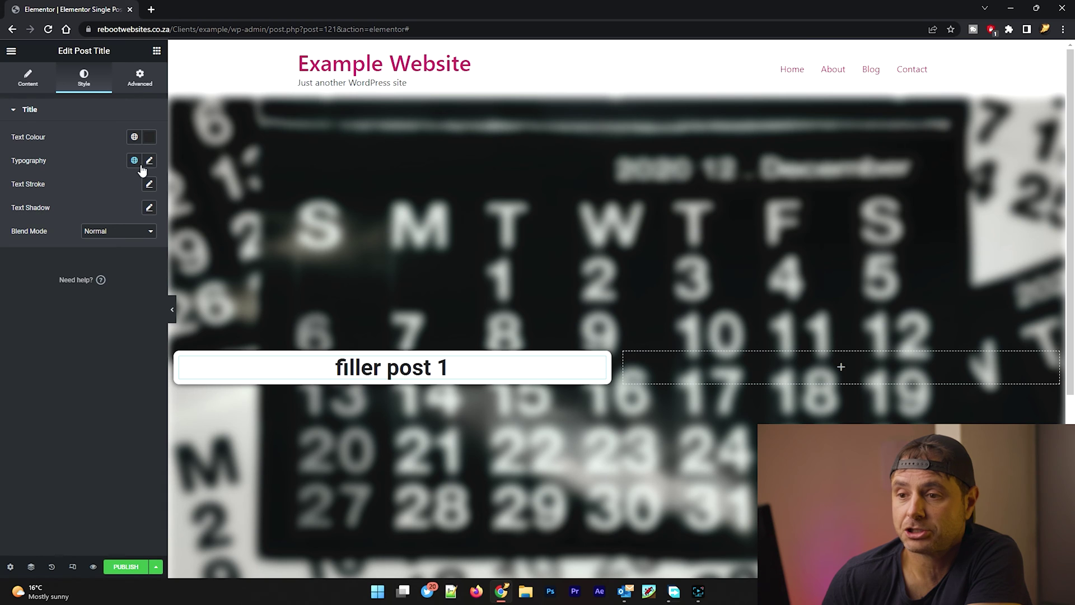
left_click(148, 162)
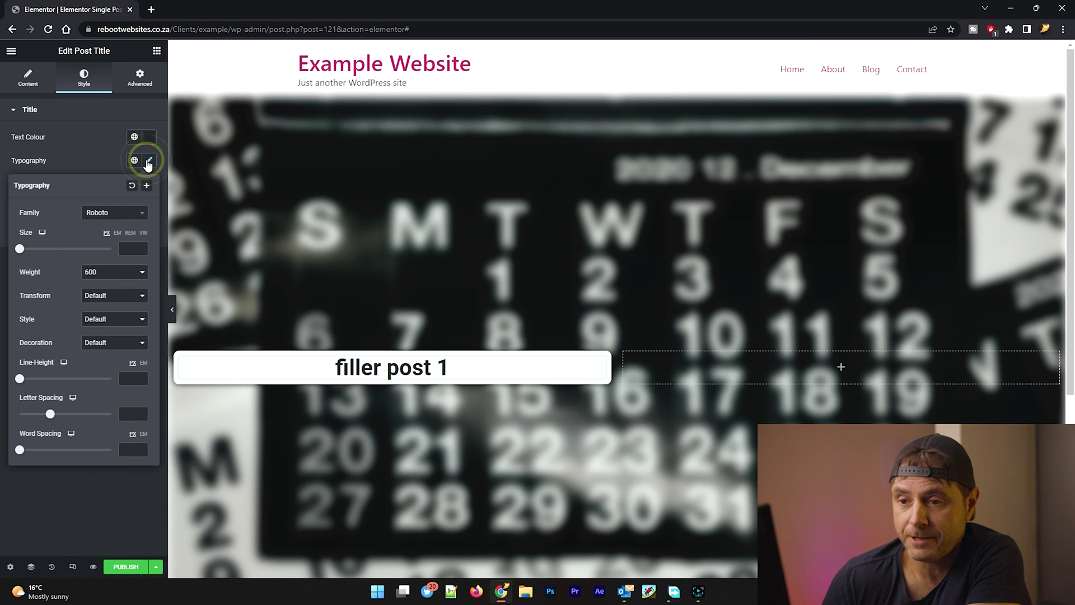
left_click(121, 297)
left_click(102, 314)
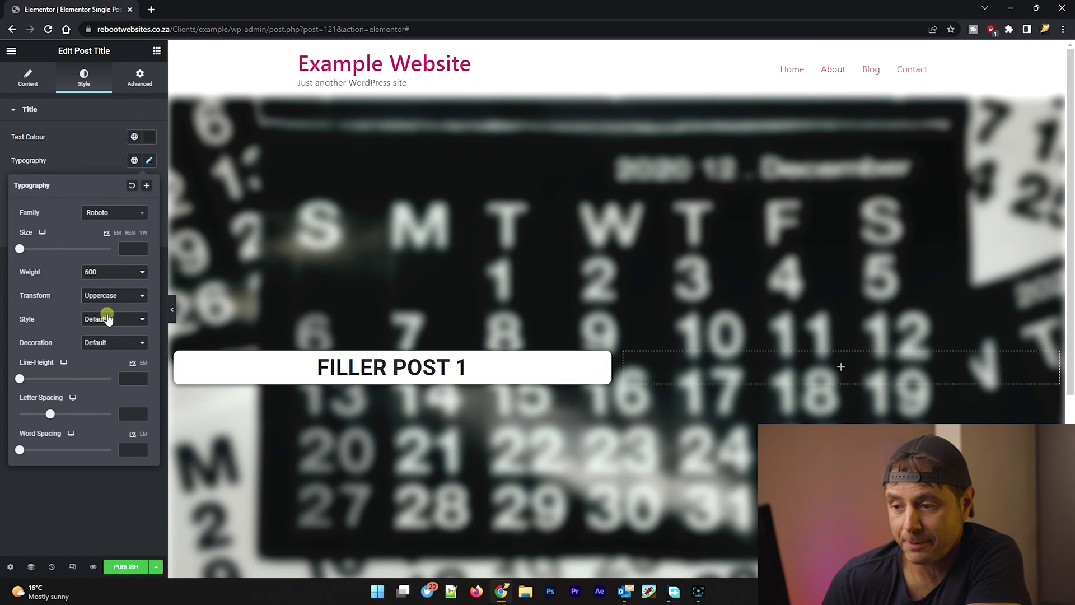
left_click(108, 273)
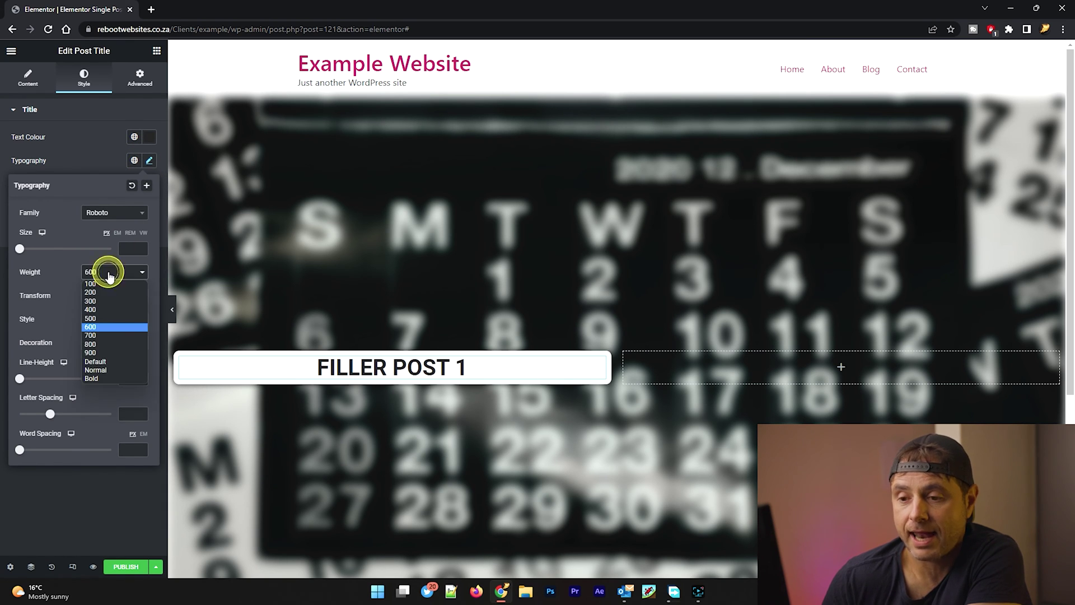
left_click(95, 309)
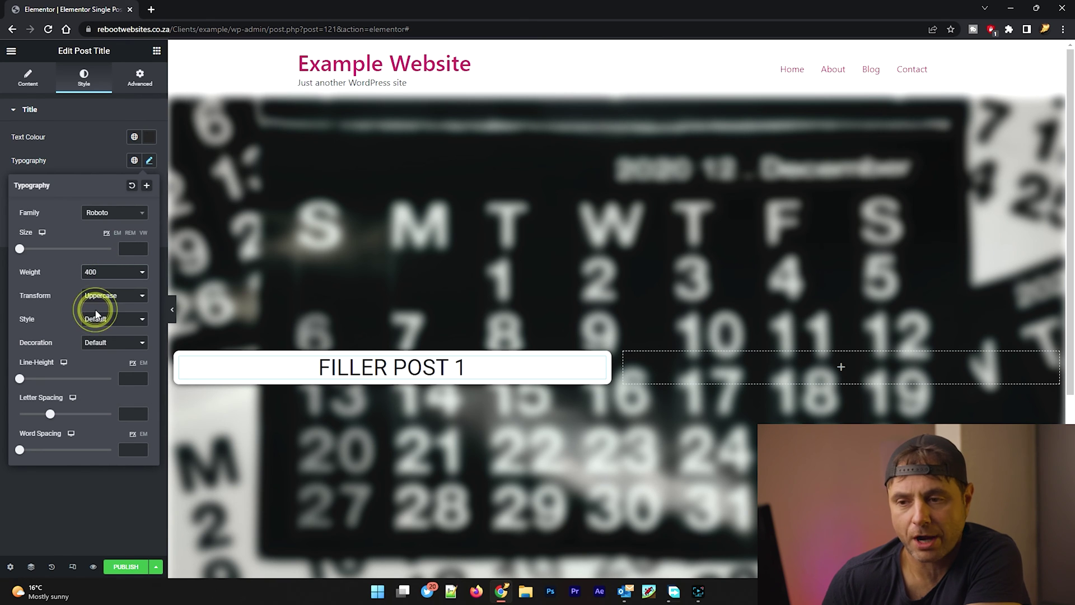
left_click(100, 153)
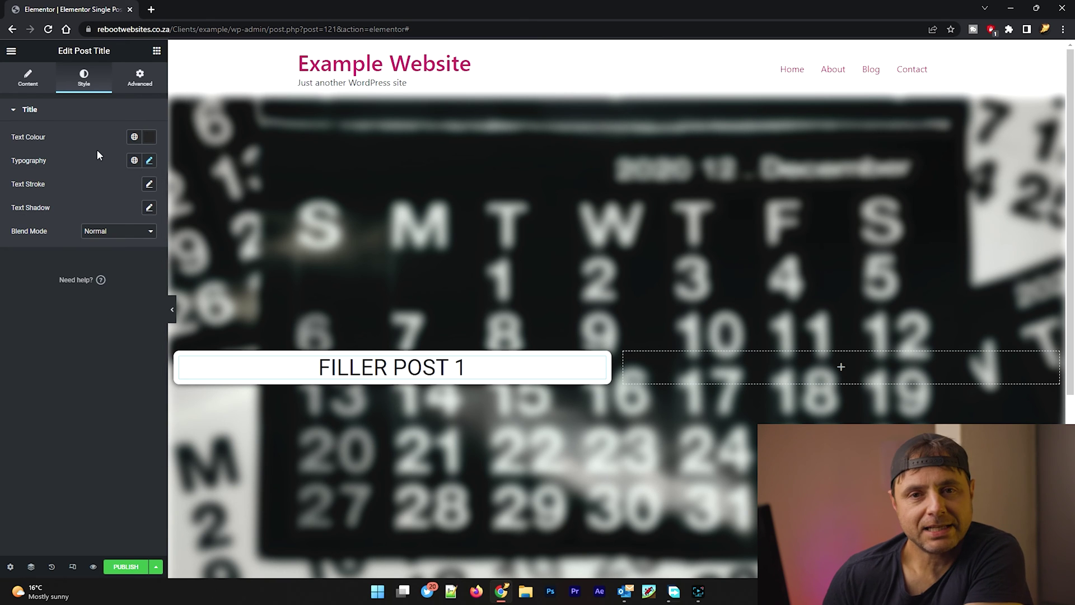
left_click(155, 51)
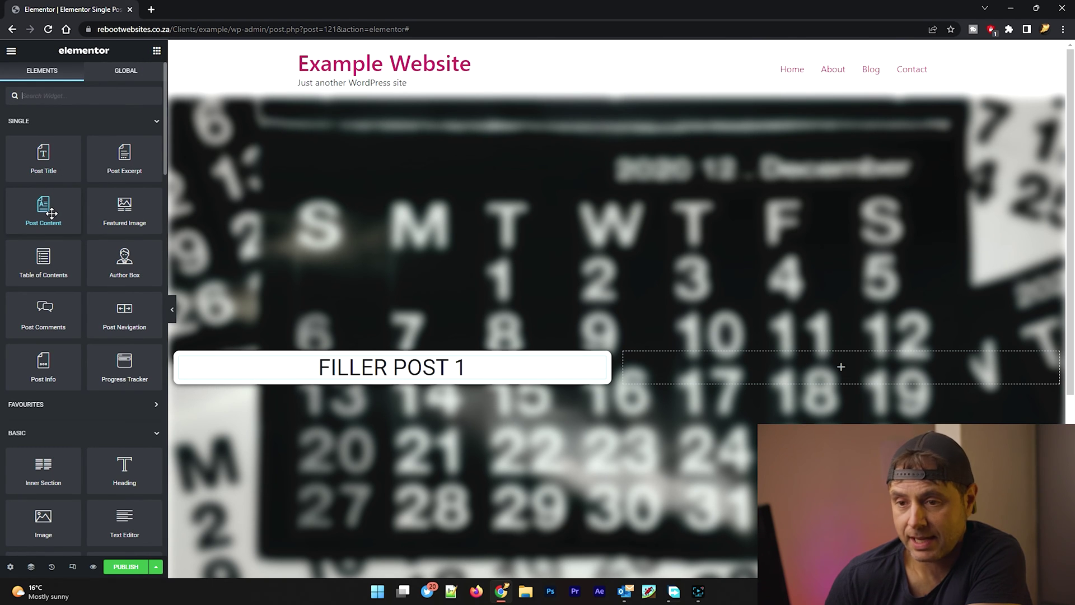
- Add the Post Content widget below the title and darken its text to #3C3C3C
left_click_drag(51, 212, 349, 374)
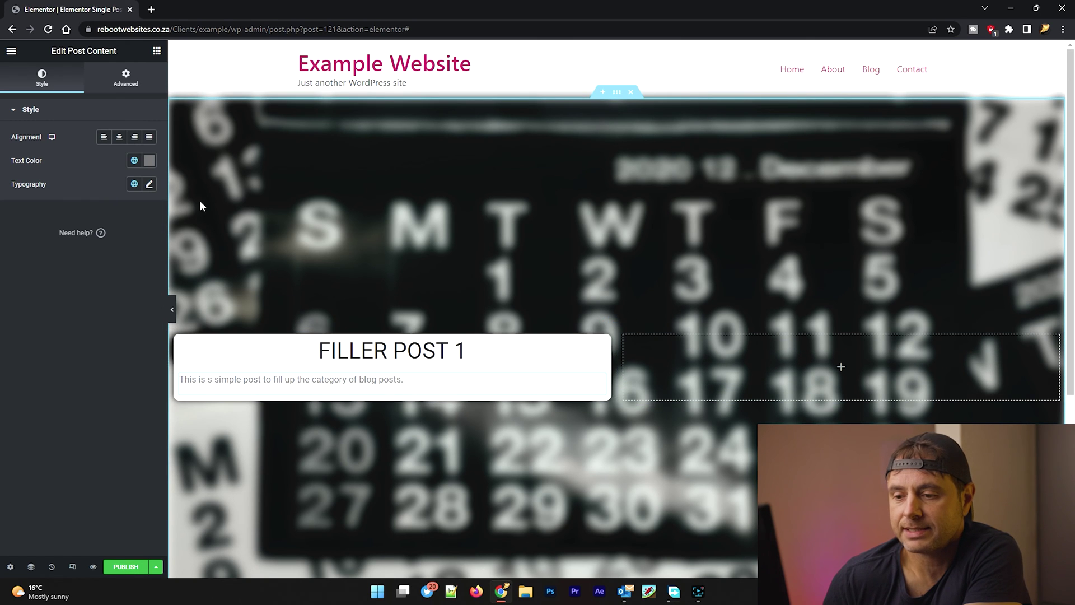
left_click(149, 161)
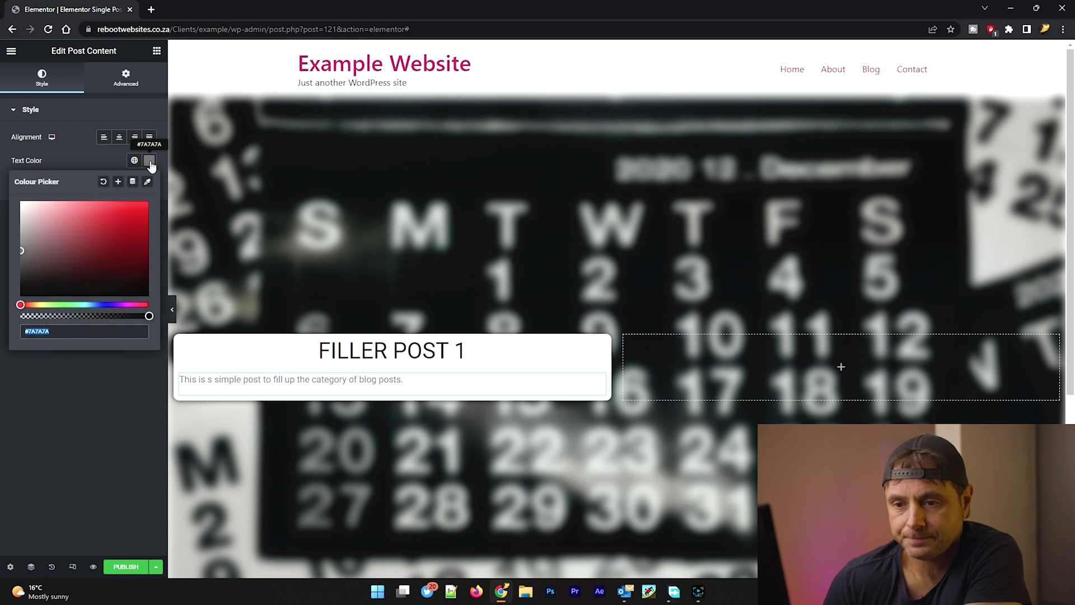
left_click_drag(22, 251, 18, 279)
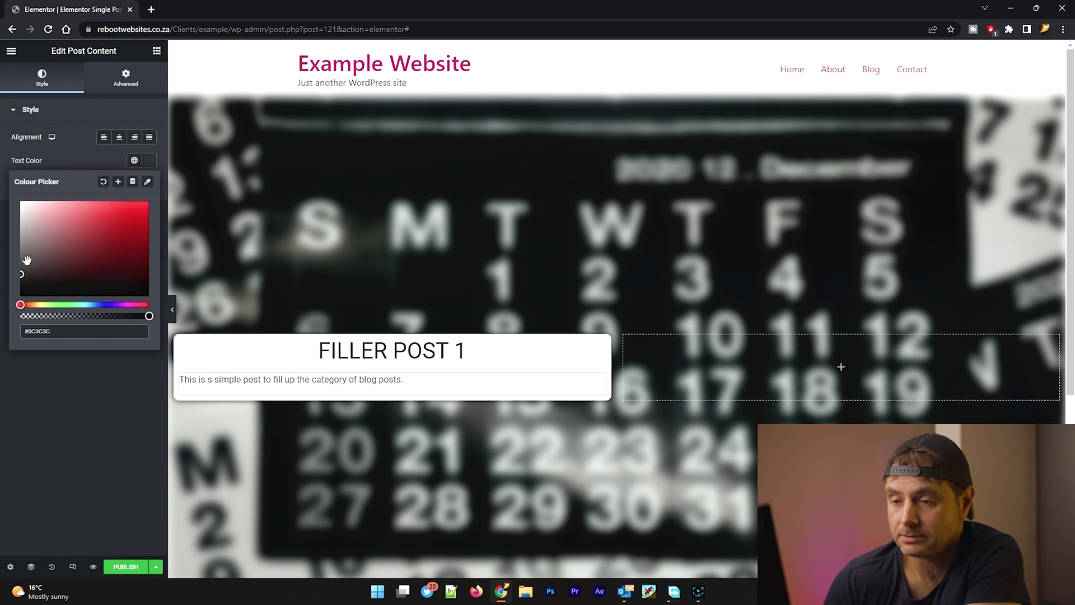
left_click(75, 147)
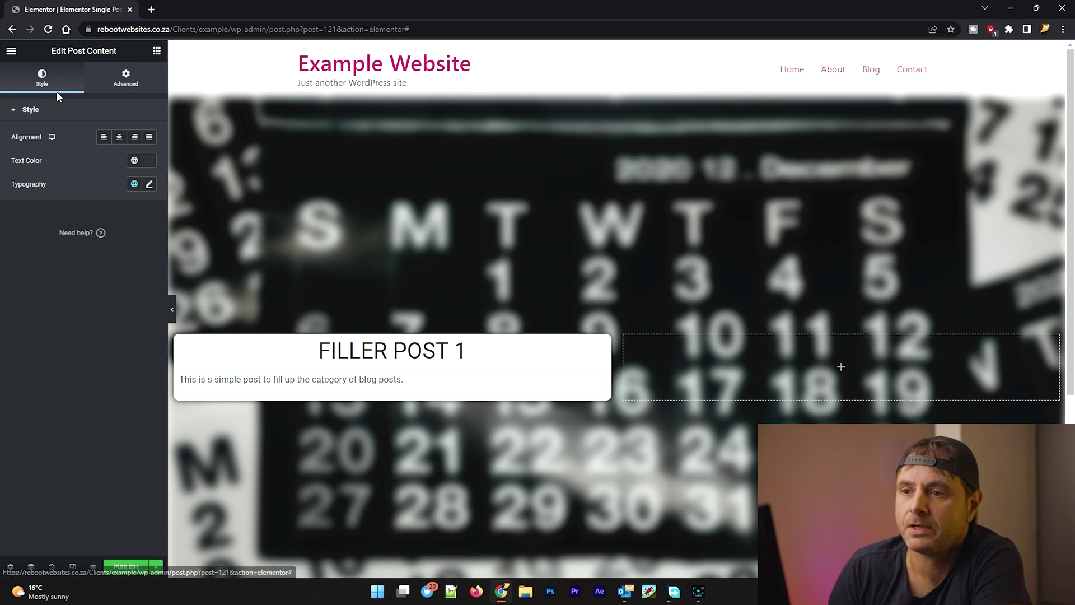
- Add and duplicate Spacer widgets, placing them above the title, below the title and below the text
left_click(157, 50)
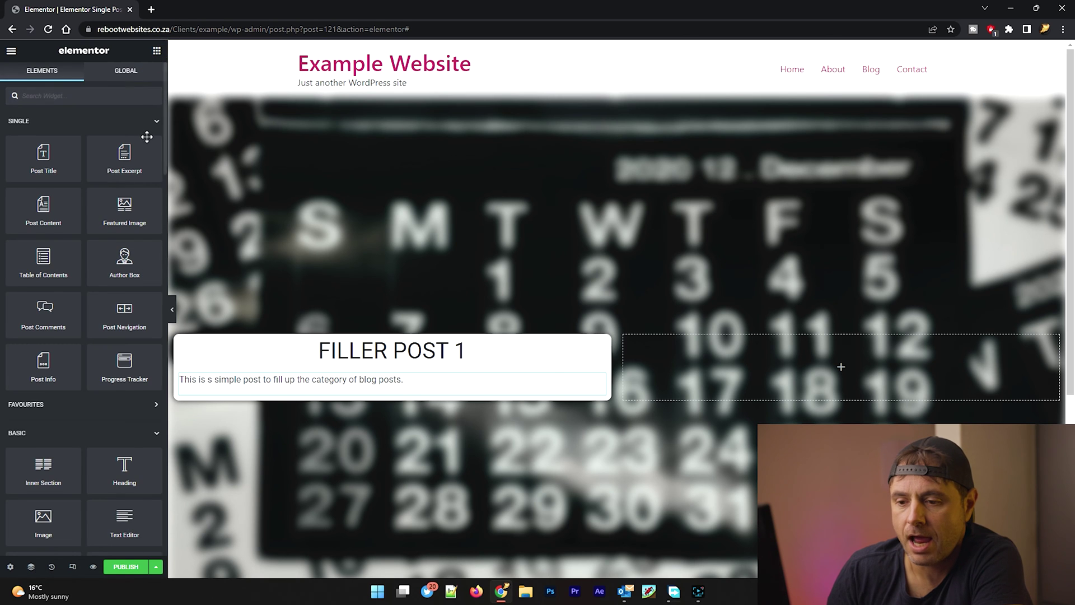
scroll(146, 201, "down", 4)
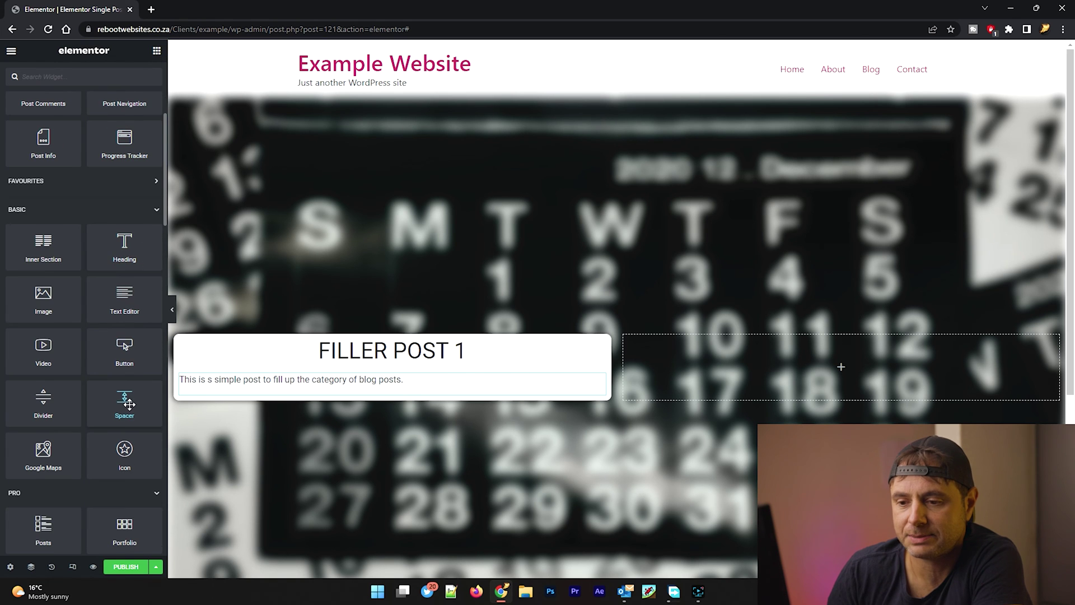
left_click_drag(121, 396, 332, 326)
right_click(332, 327)
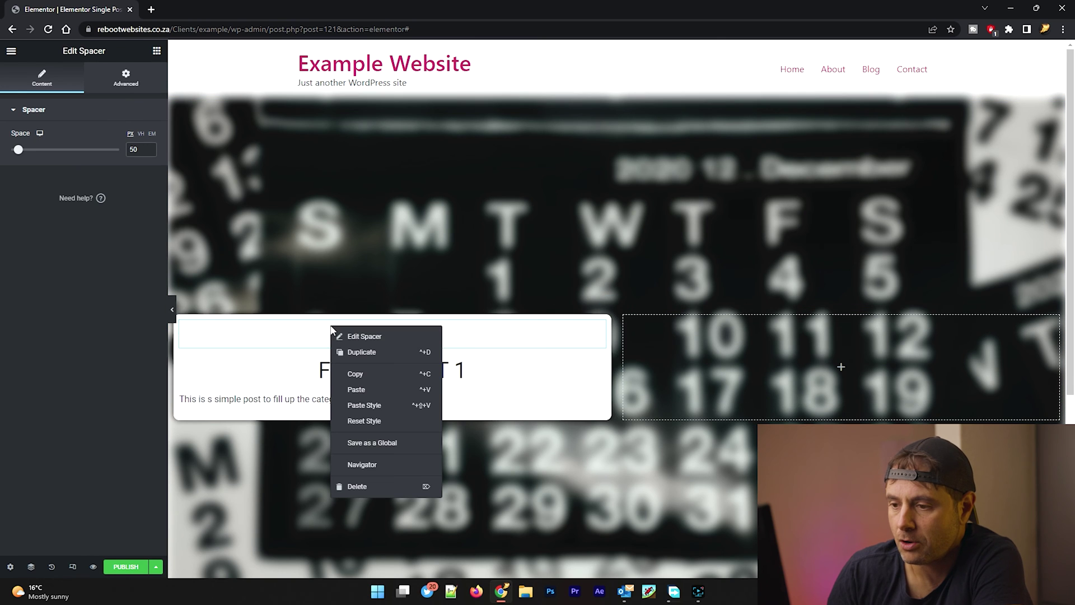
left_click(351, 350)
left_click_drag(570, 360, 422, 379)
right_click(581, 395)
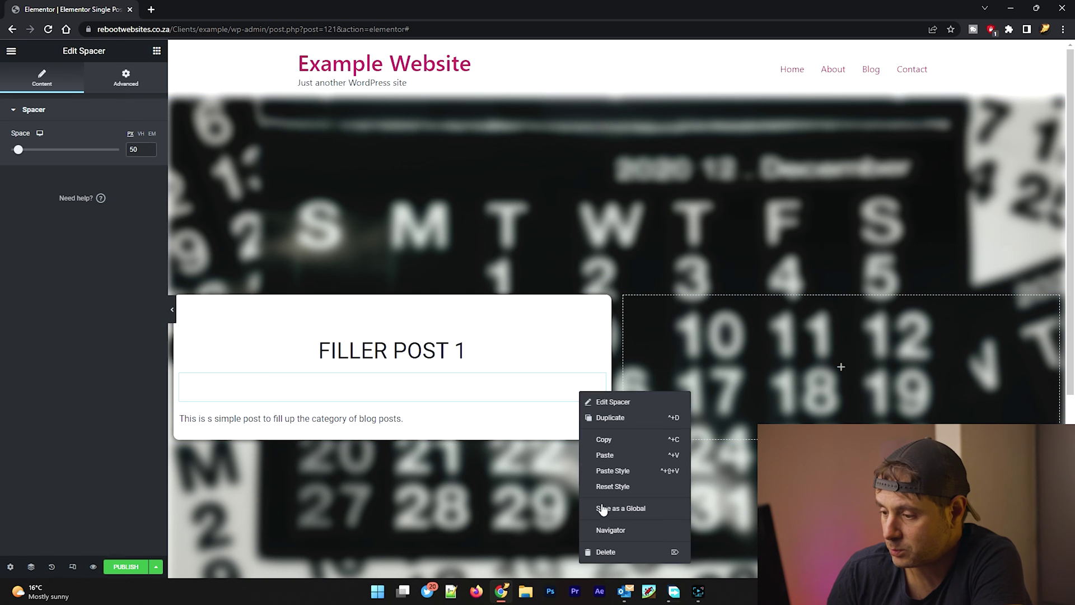
left_click(623, 414)
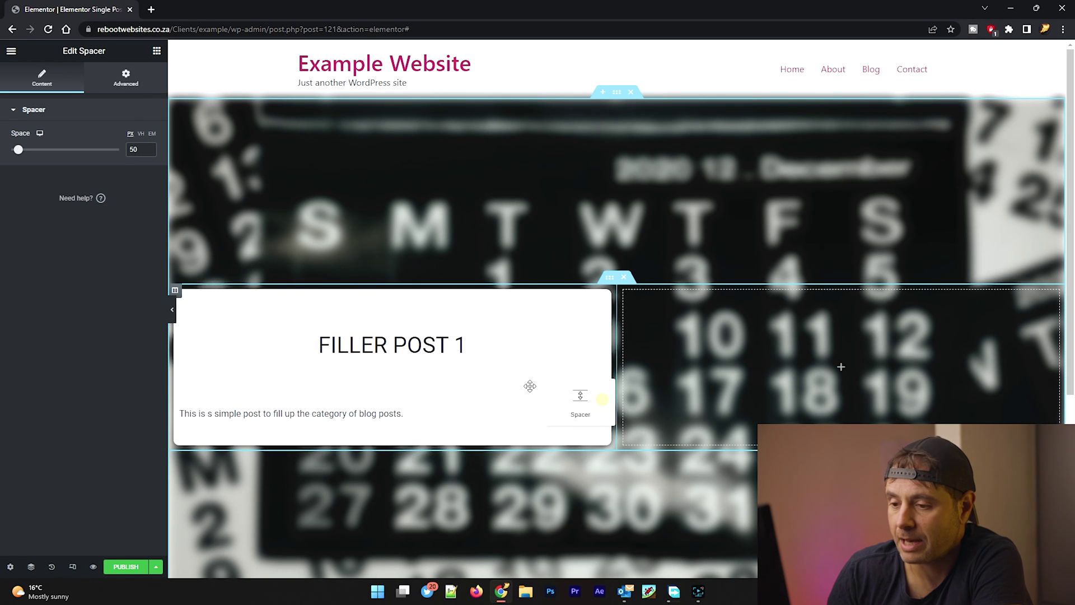
left_click_drag(505, 386, 404, 432)
left_click_drag(478, 441, 374, 303)
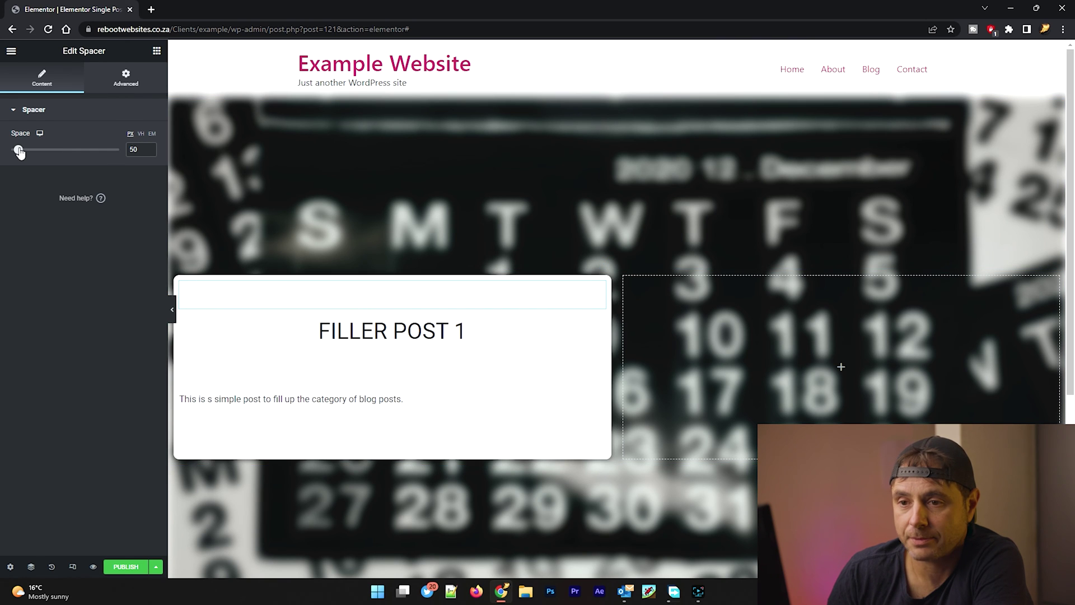
- Reduce the spacer heights to 15, then undo the last change to restore 50 px
left_click_drag(18, 151, 14, 152)
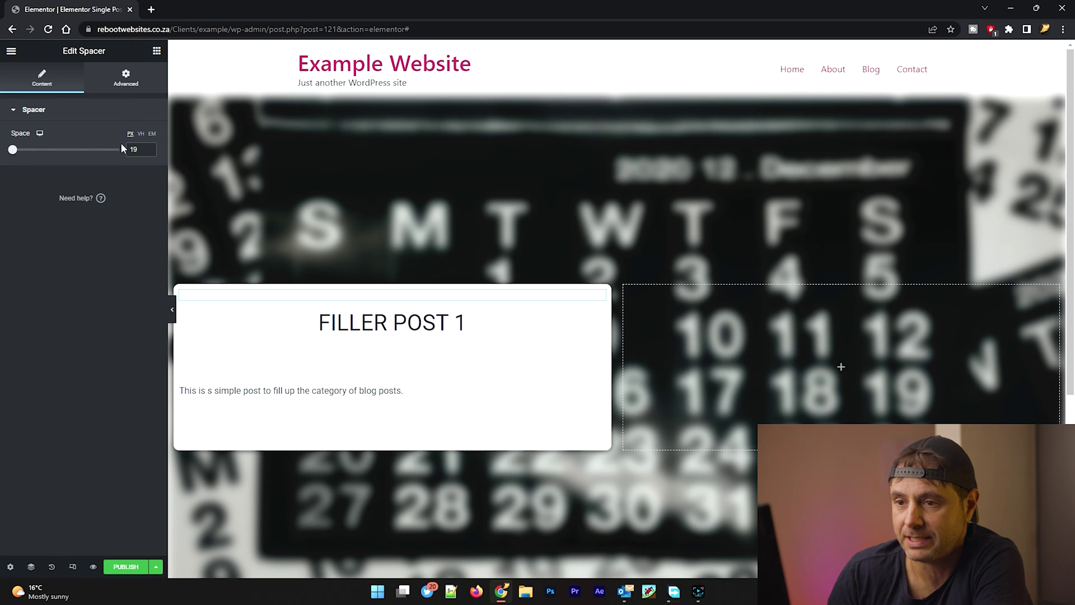
left_click(149, 152)
left_click(149, 152)
left_click(149, 153)
left_click(149, 153)
left_click(390, 356)
left_click(149, 152)
left_click(149, 153)
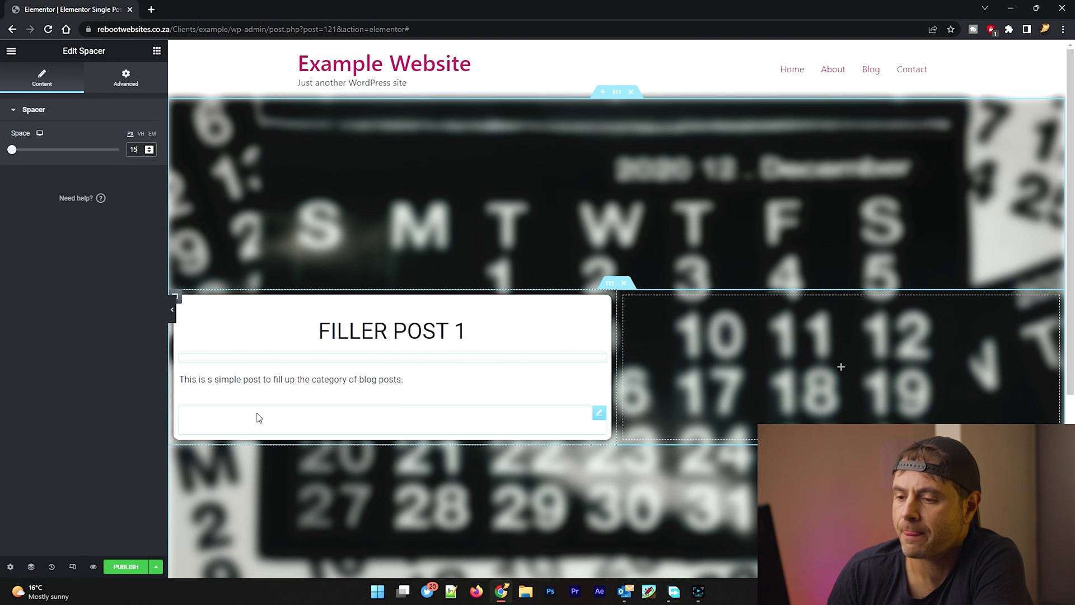
key("ctrl+z")
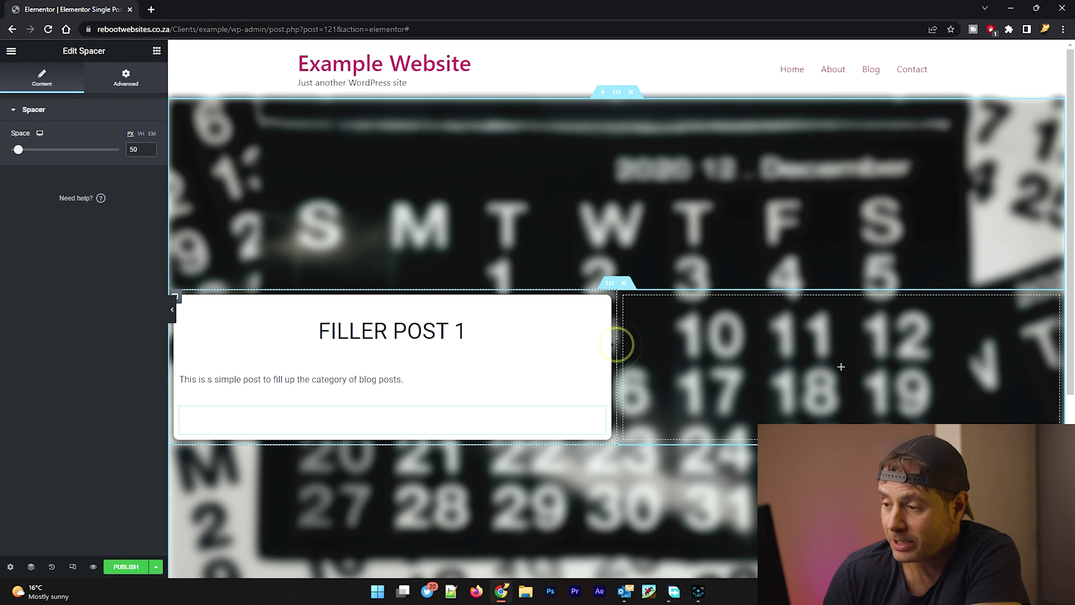
- Widen the post column so the right sidebar column is 25% wide, and select the sidebar
left_click_drag(613, 344, 842, 355)
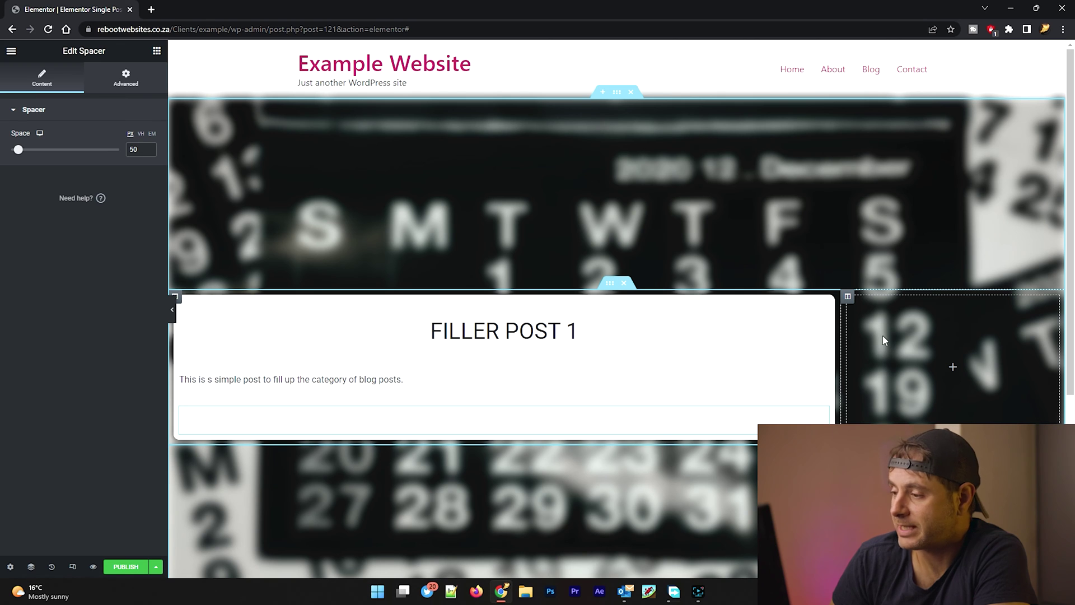
left_click(850, 298)
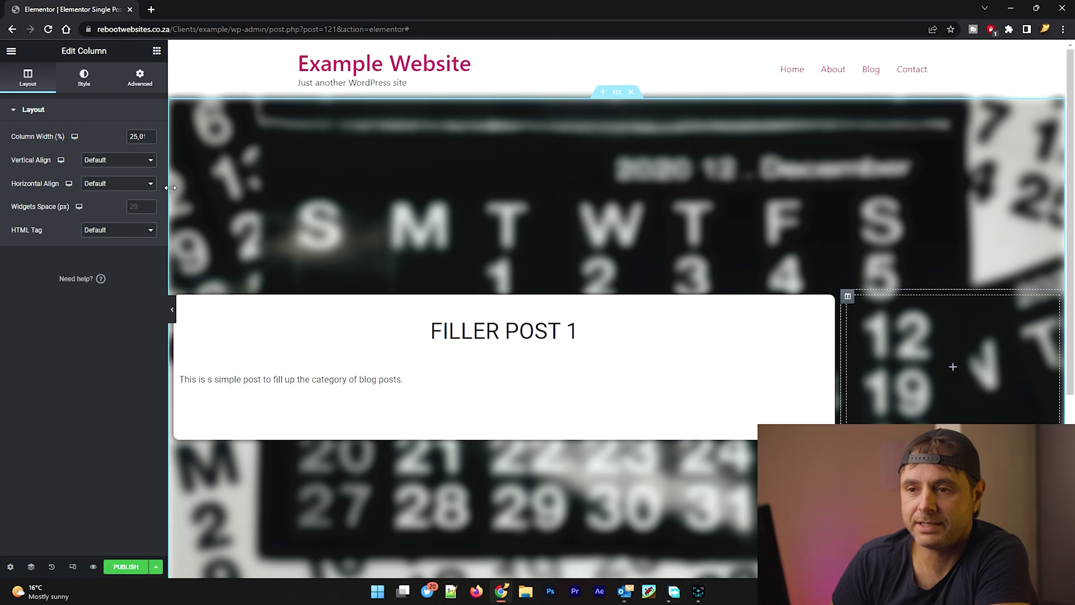
- Give the sidebar column a classic white (#FFFFFF) background
left_click(84, 78)
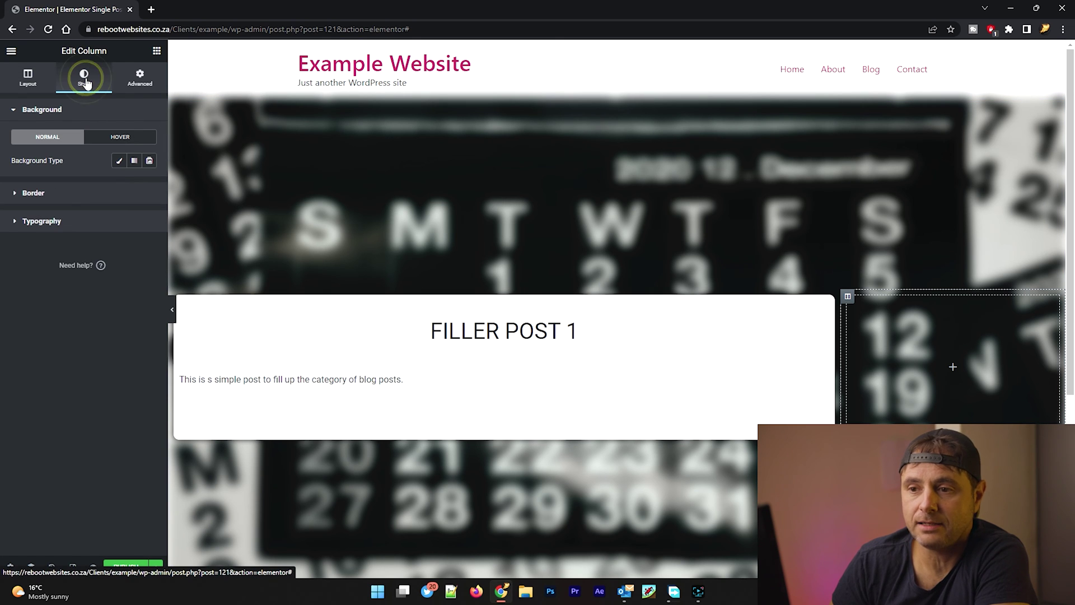
left_click(119, 162)
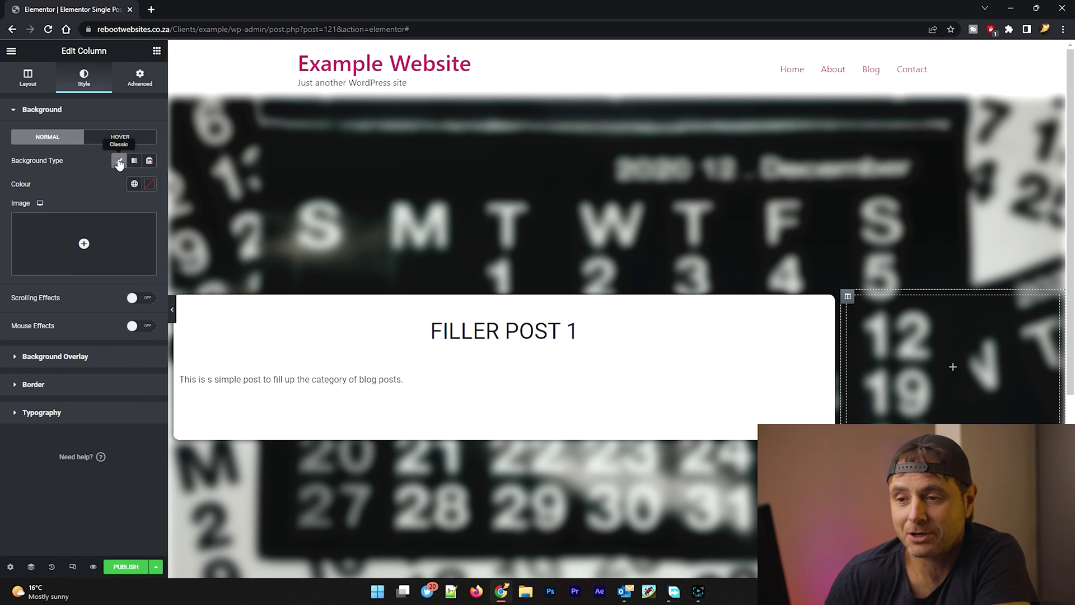
left_click(149, 184)
left_click_drag(84, 242, 56, 172)
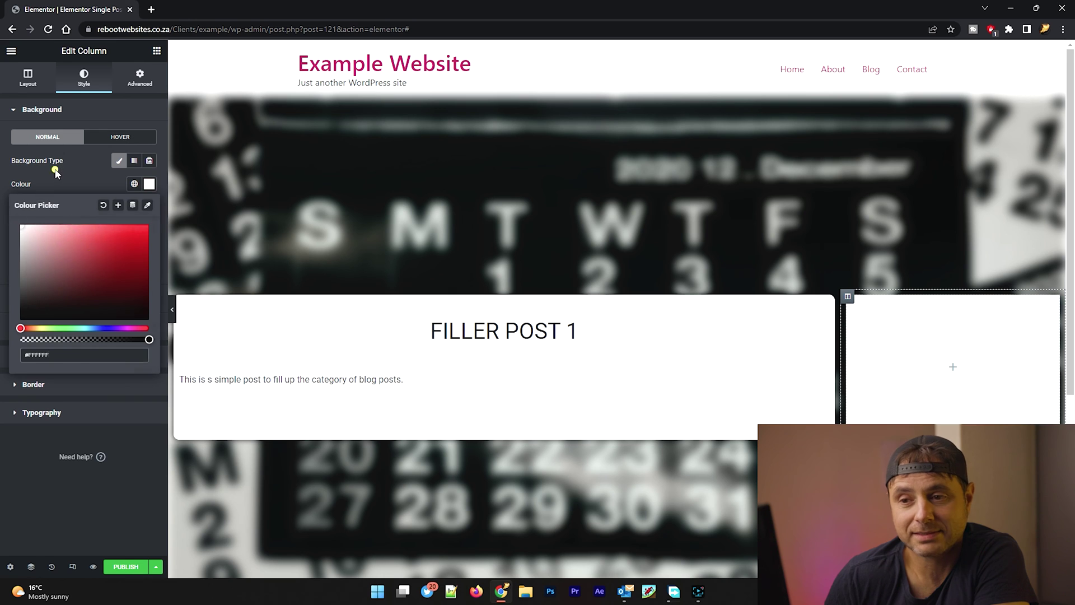
- Round the sidebar's corners to 10 px and darken its box shadow to about 0.75 opacity
left_click(65, 381)
left_click(23, 252)
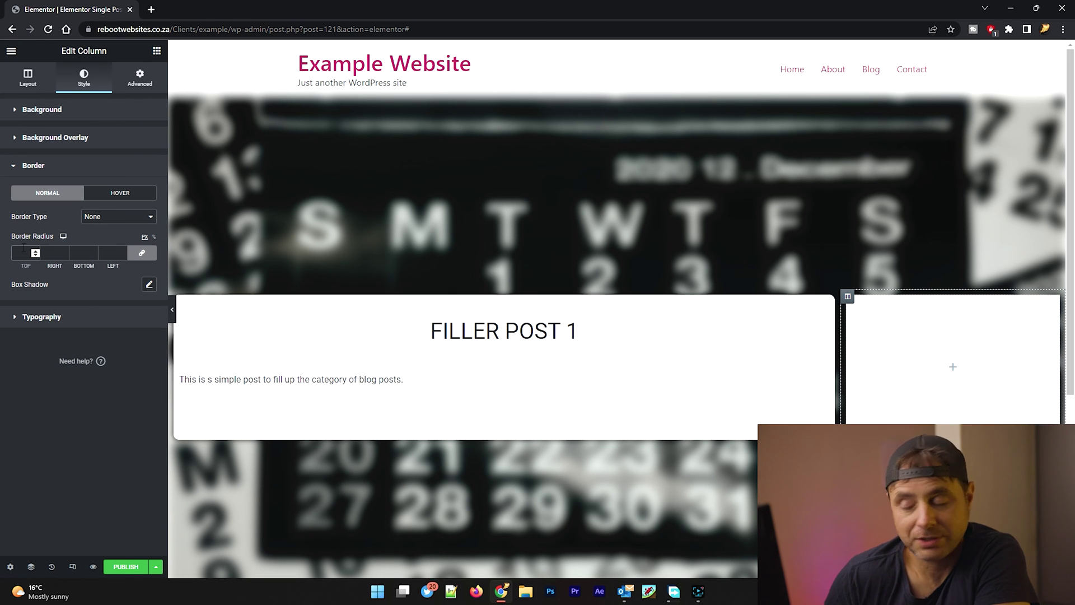
type("10")
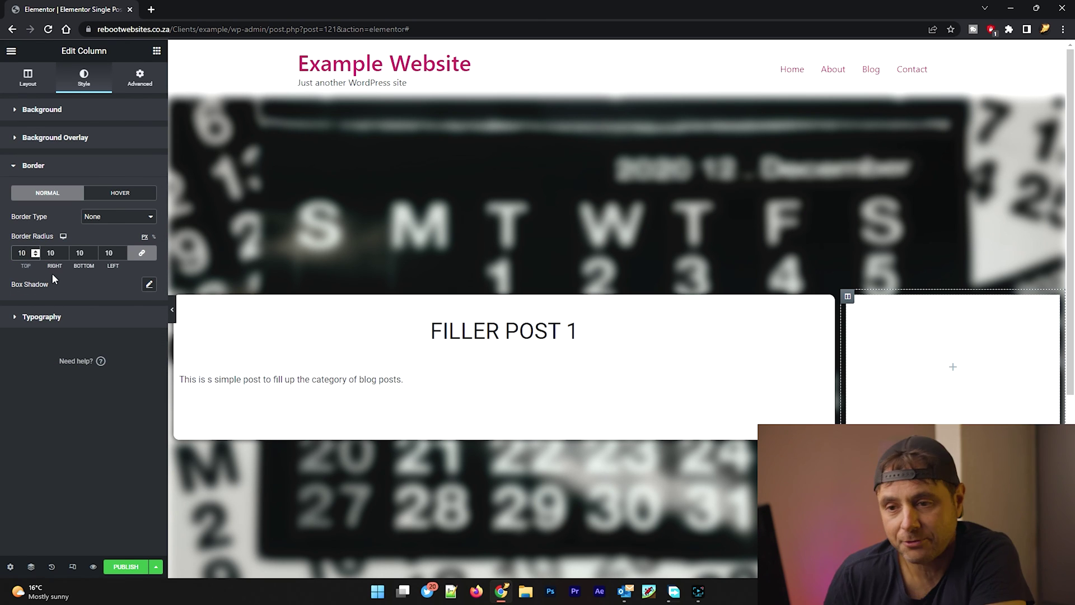
left_click(149, 286)
left_click(140, 314)
left_click_drag(146, 468, 181, 469)
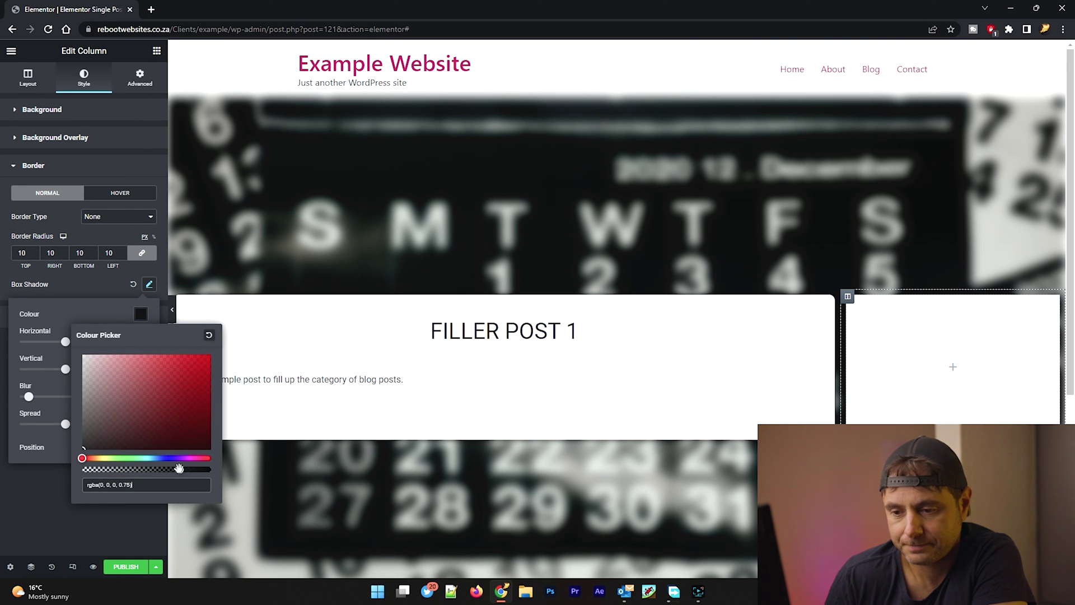
left_click(102, 320)
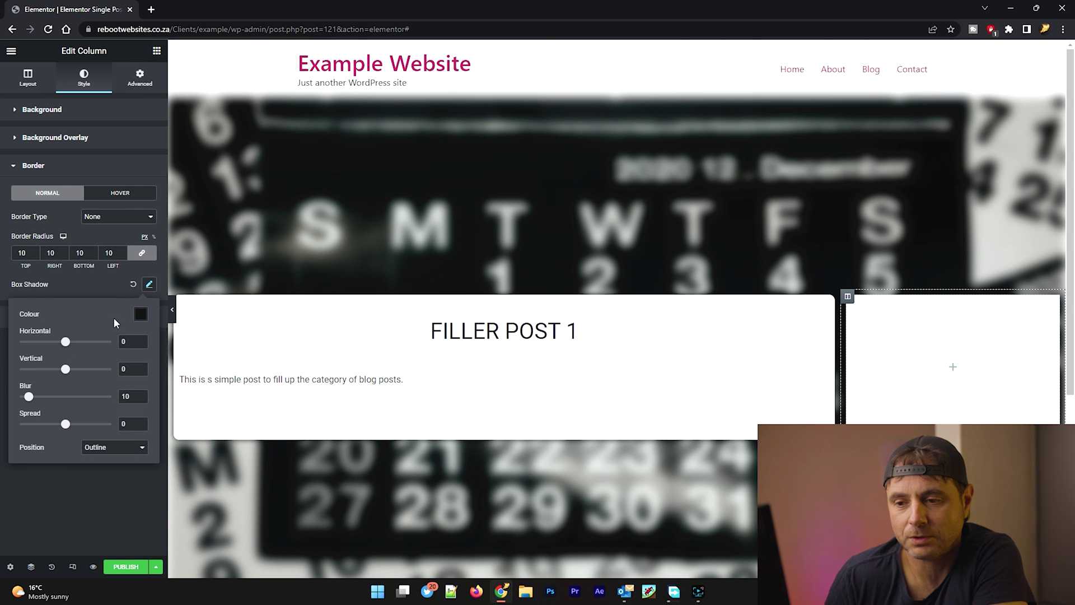
left_click(112, 286)
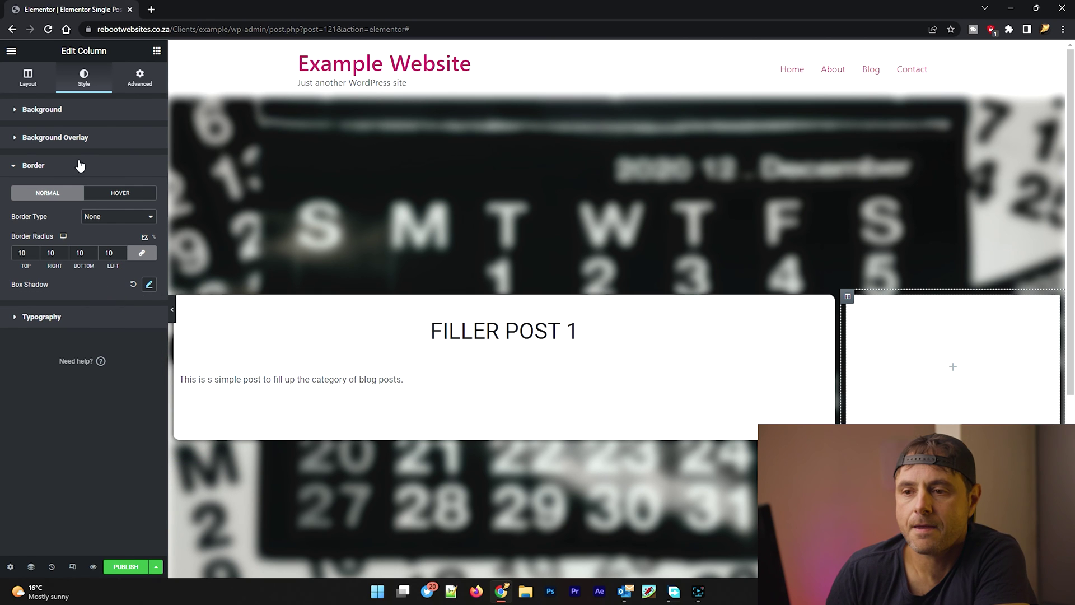
- Set the sidebar column's margin to 10 px on all sides and return to the widgets panel
left_click(138, 76)
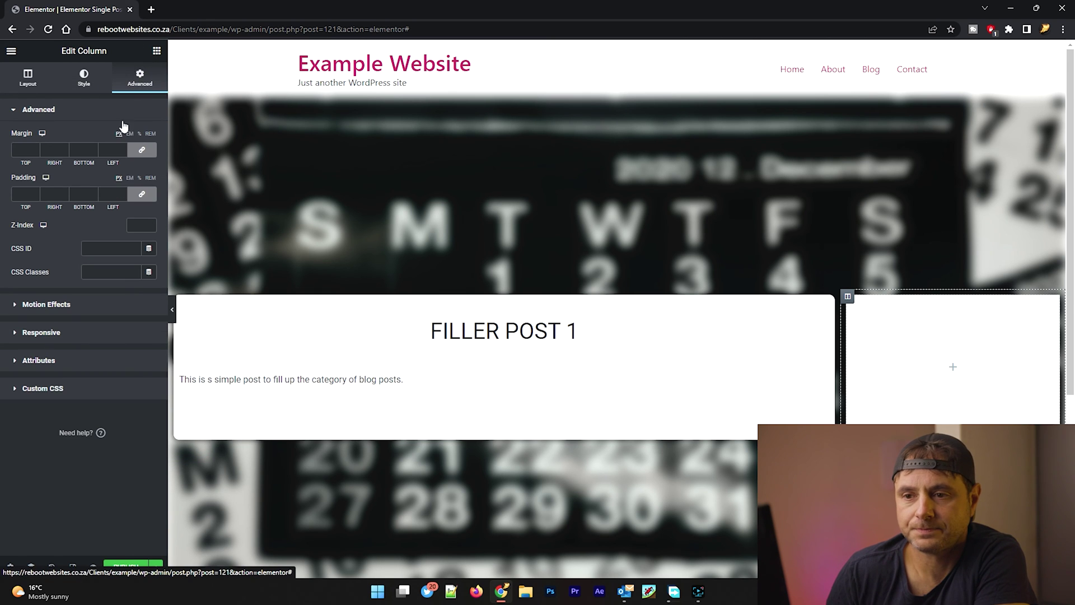
left_click(24, 149)
type("10")
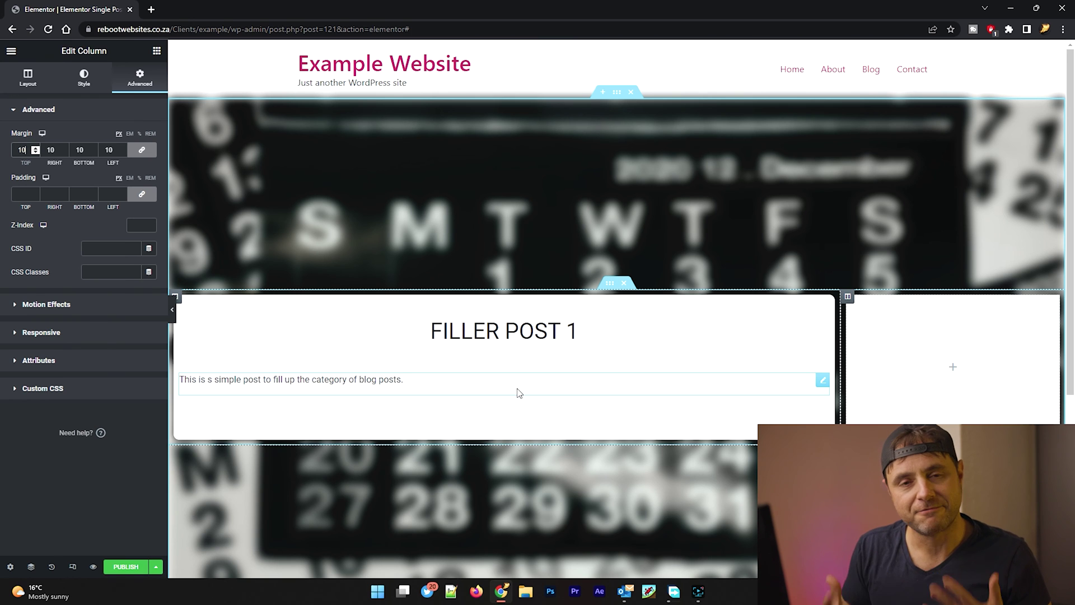
left_click(157, 51)
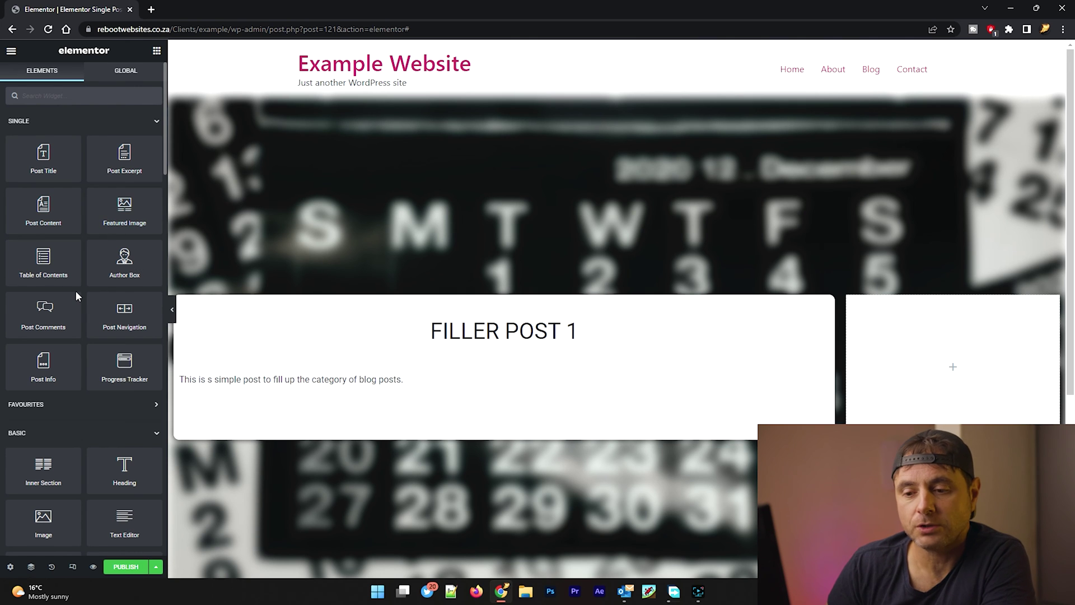
- Add a Posts widget to the sidebar in Cards layout, one column, showing 4 posts
scroll(76, 290, "down", 9)
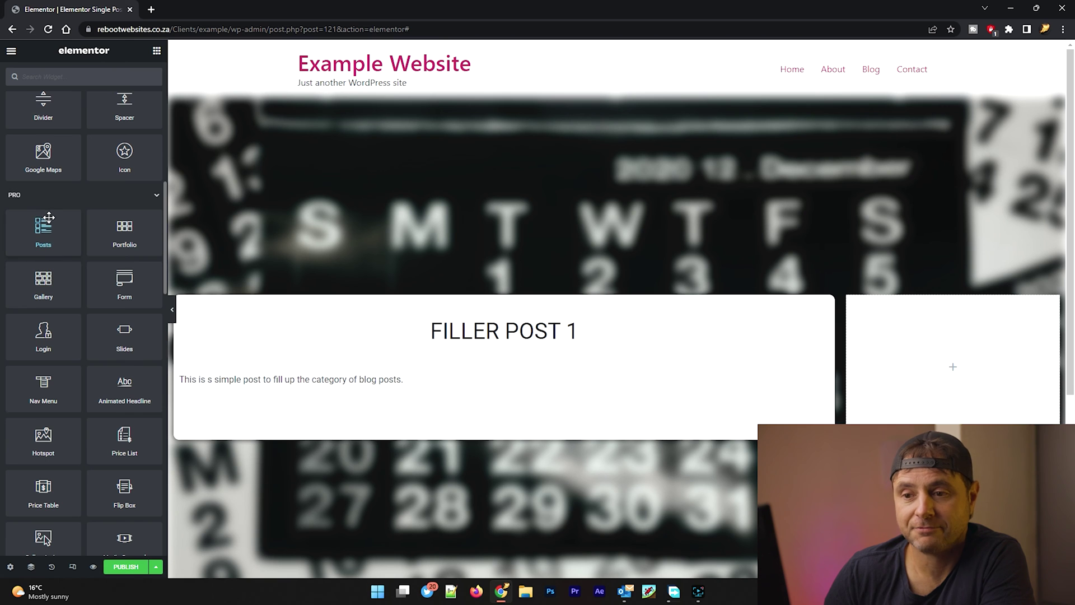
left_click_drag(21, 235, 949, 374)
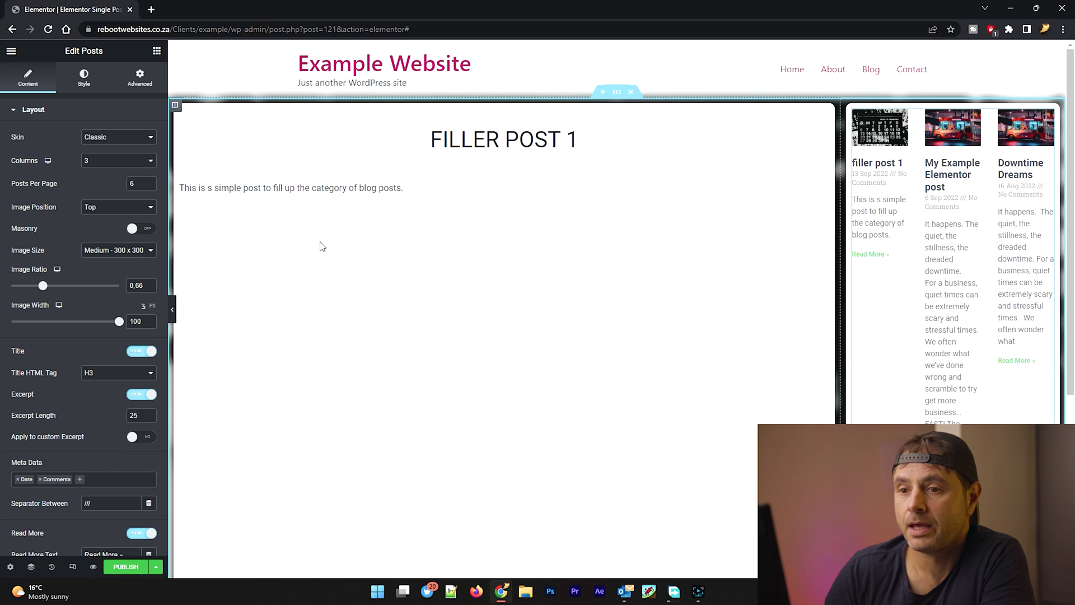
left_click(96, 141)
left_click(98, 159)
left_click(95, 160)
left_click(95, 170)
left_click(149, 186)
left_click(149, 187)
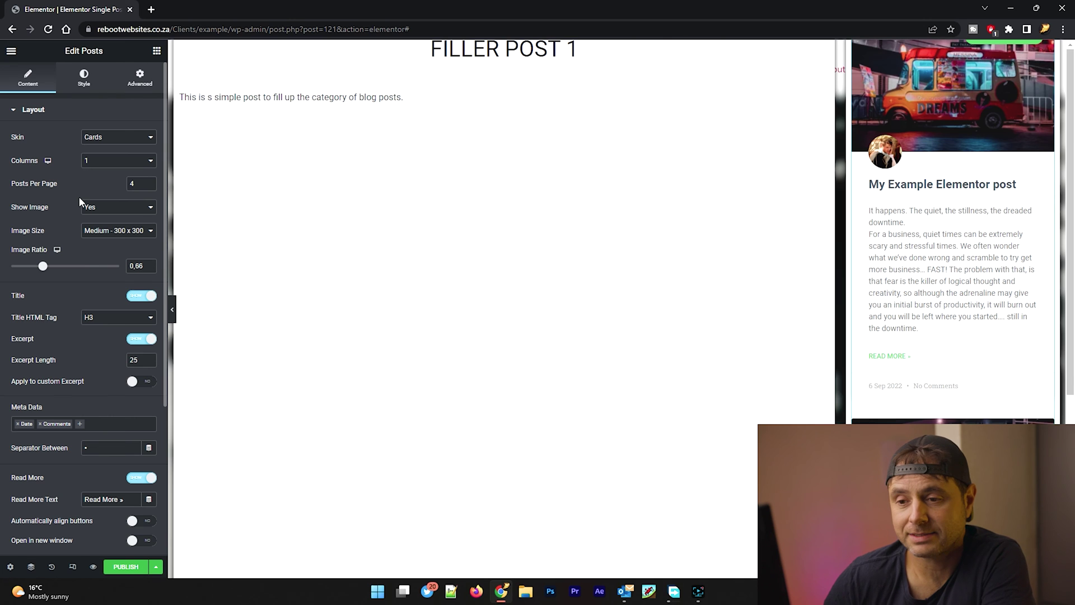
- Set the Posts widget's query source to Related, leaving Fallback as None
scroll(80, 201, "down", 4)
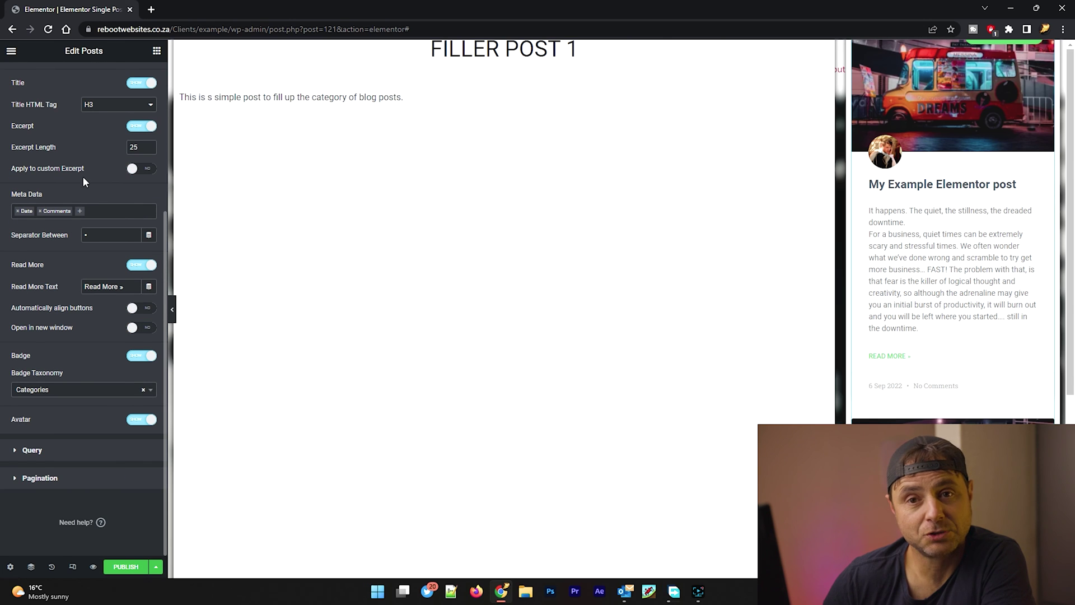
left_click(34, 450)
left_click(116, 165)
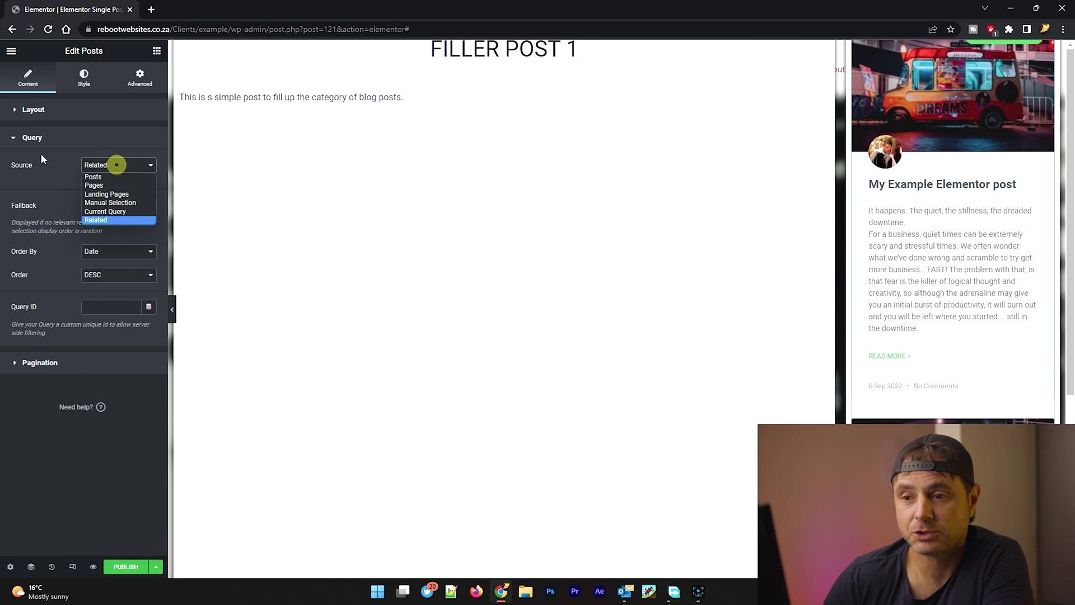
left_click(98, 175)
left_click(105, 165)
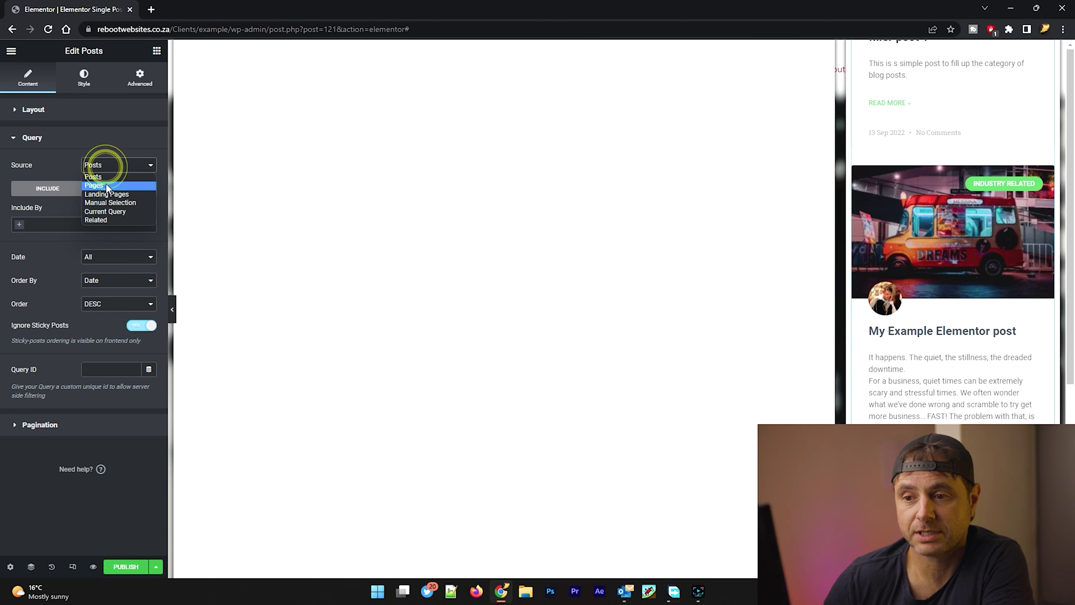
left_click(98, 220)
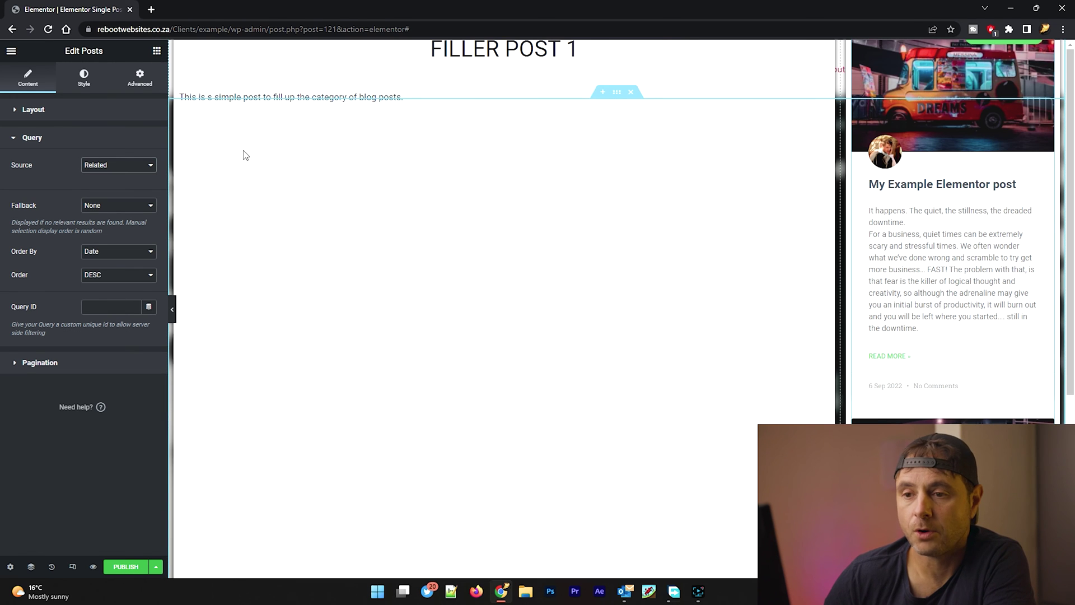
- Place the Featured Image widget under the title, with a duplicated 15 px spacer above it
left_click(158, 51)
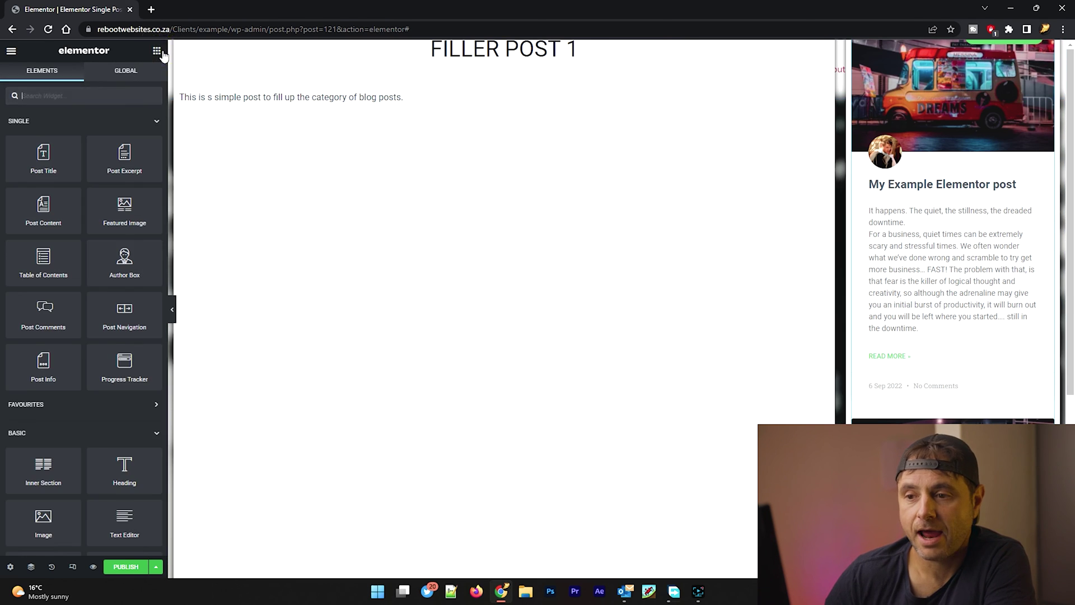
left_click(116, 219)
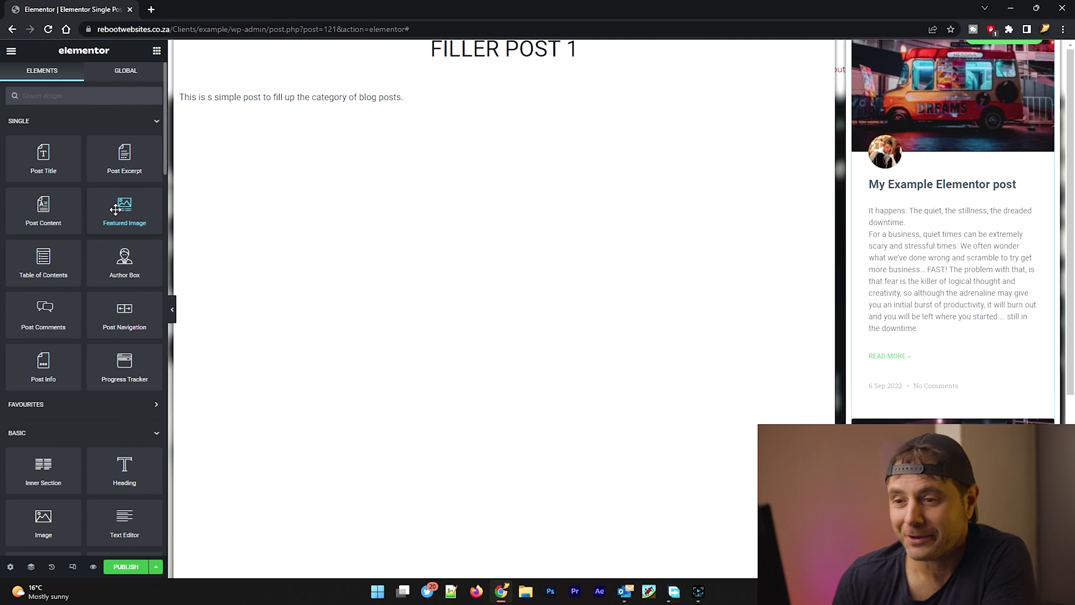
left_click_drag(116, 210, 450, 75)
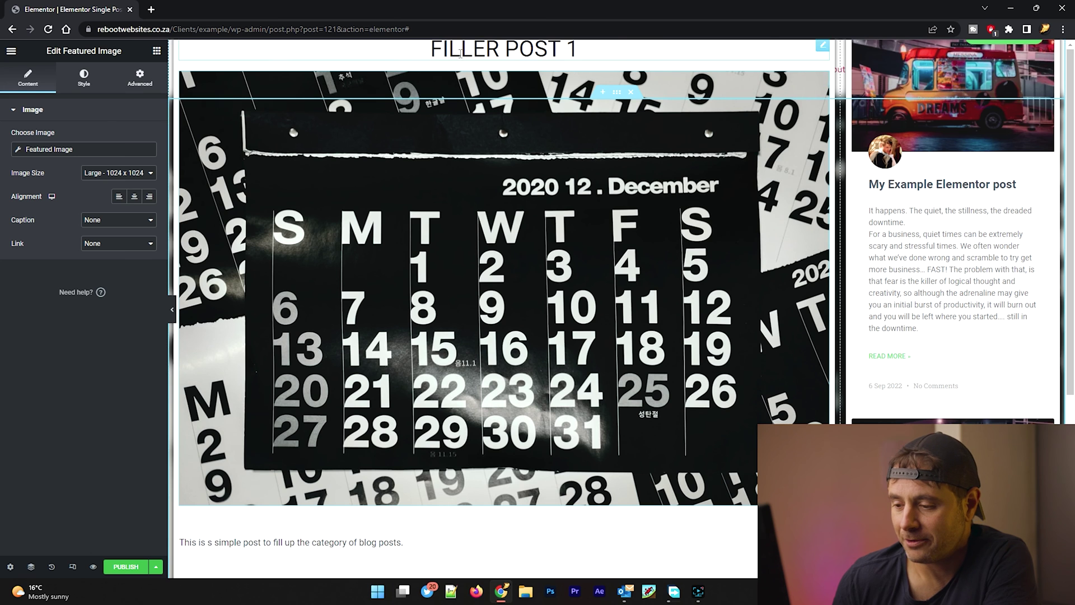
right_click(416, 527)
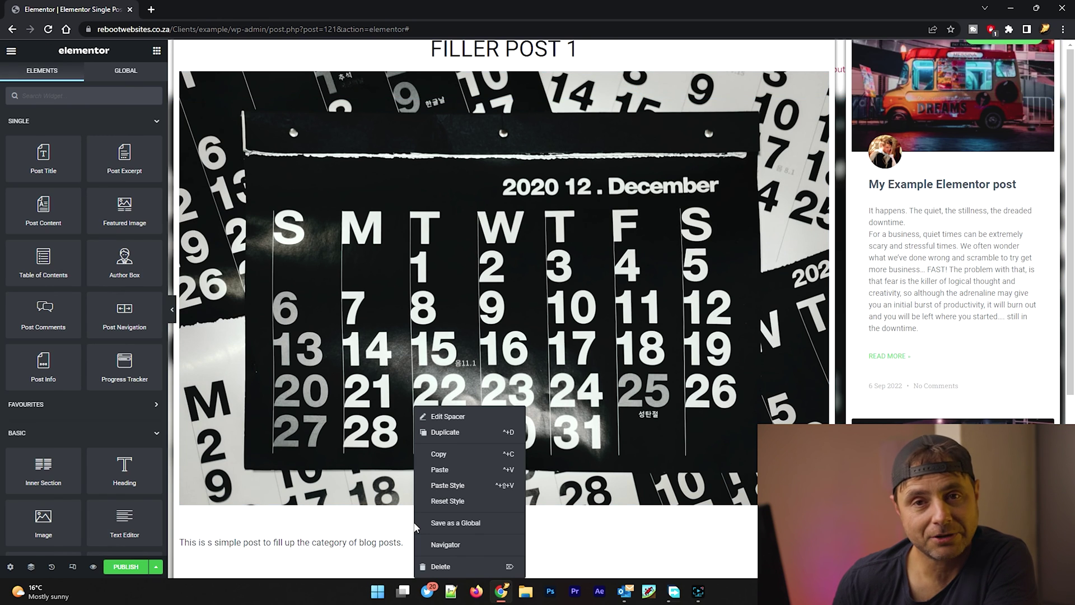
left_click(445, 432)
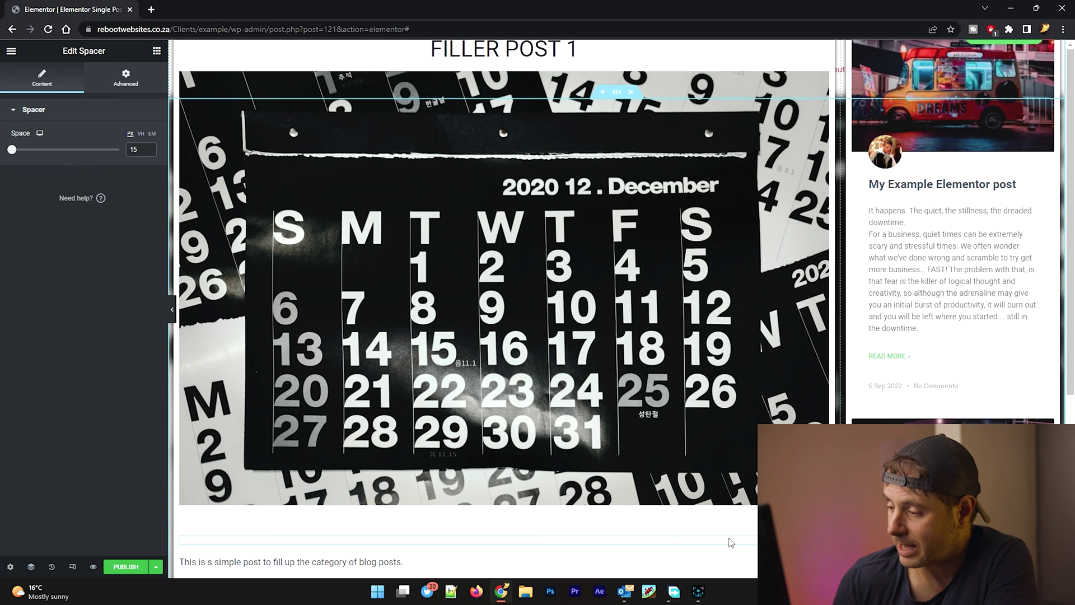
left_click_drag(750, 539, 558, 103)
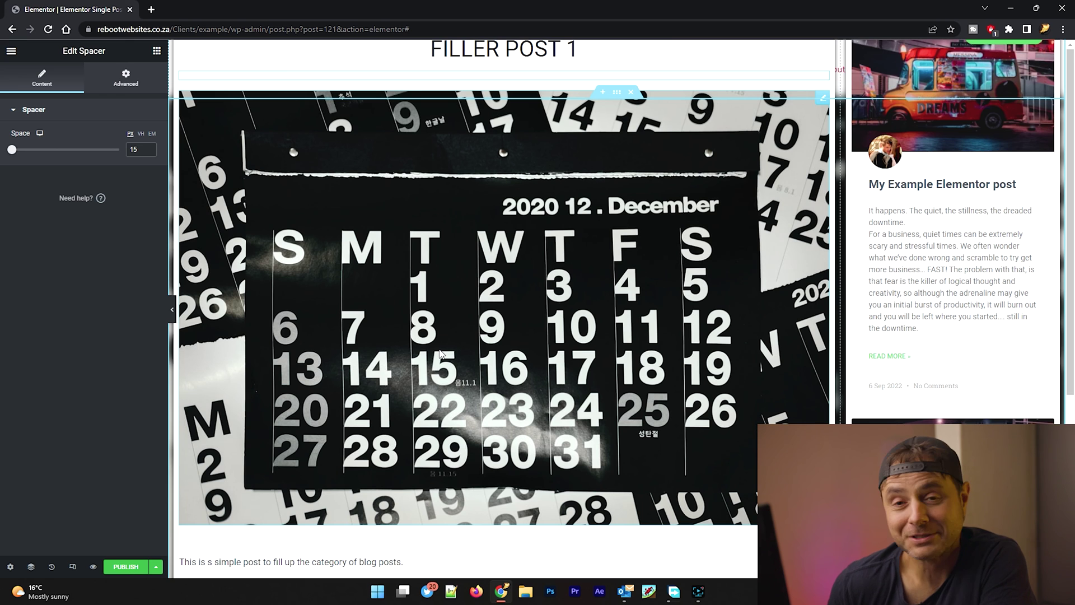
scroll(440, 353, "down", 5)
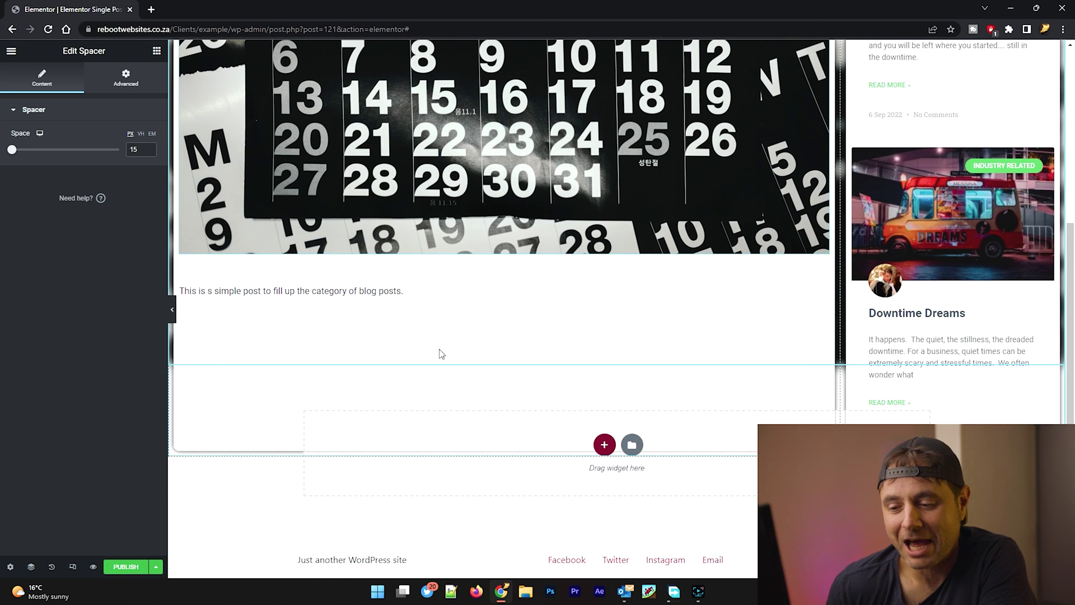
scroll(440, 353, "up", 5)
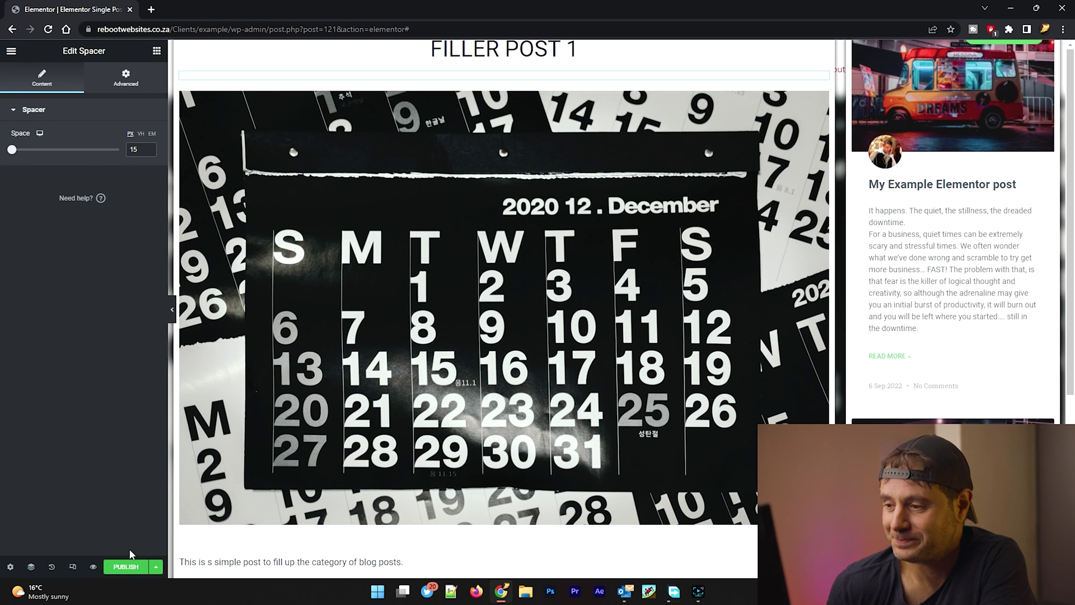
- Publish the template with an Include condition for all Posts
left_click(125, 567)
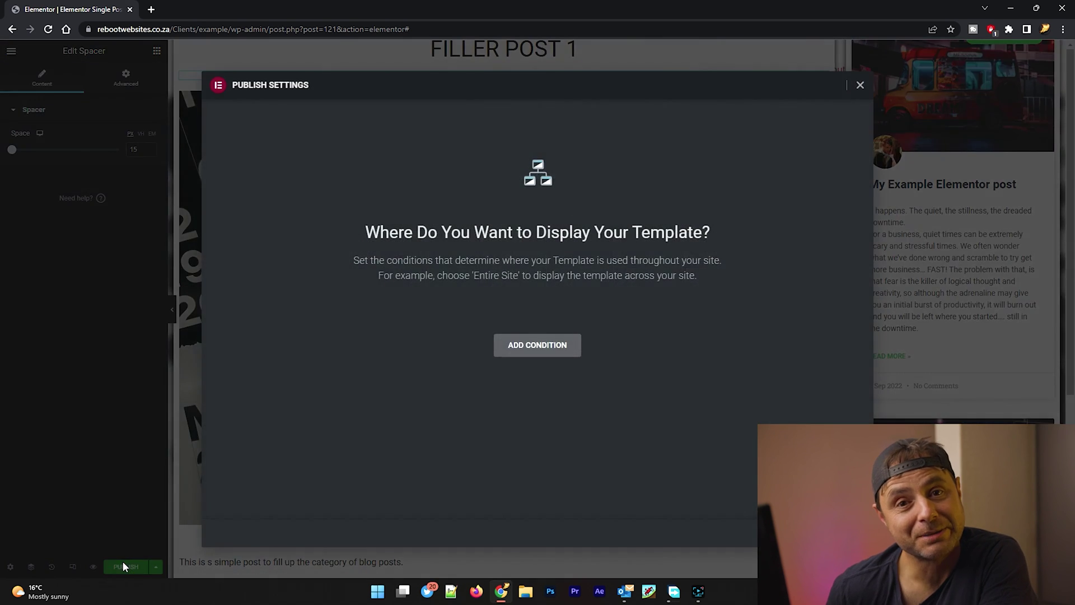
left_click(521, 354)
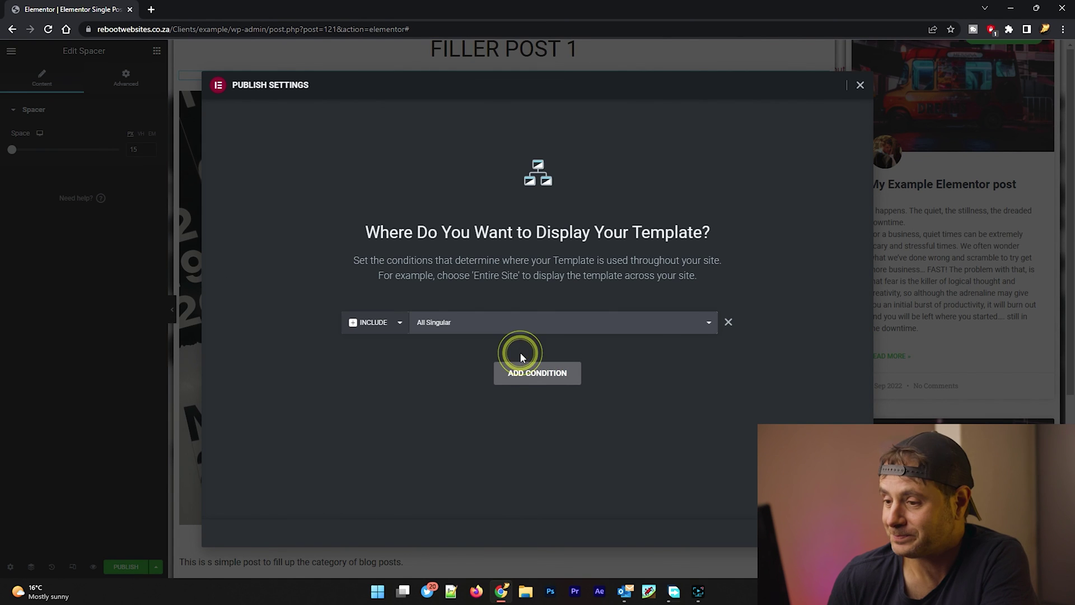
left_click(446, 324)
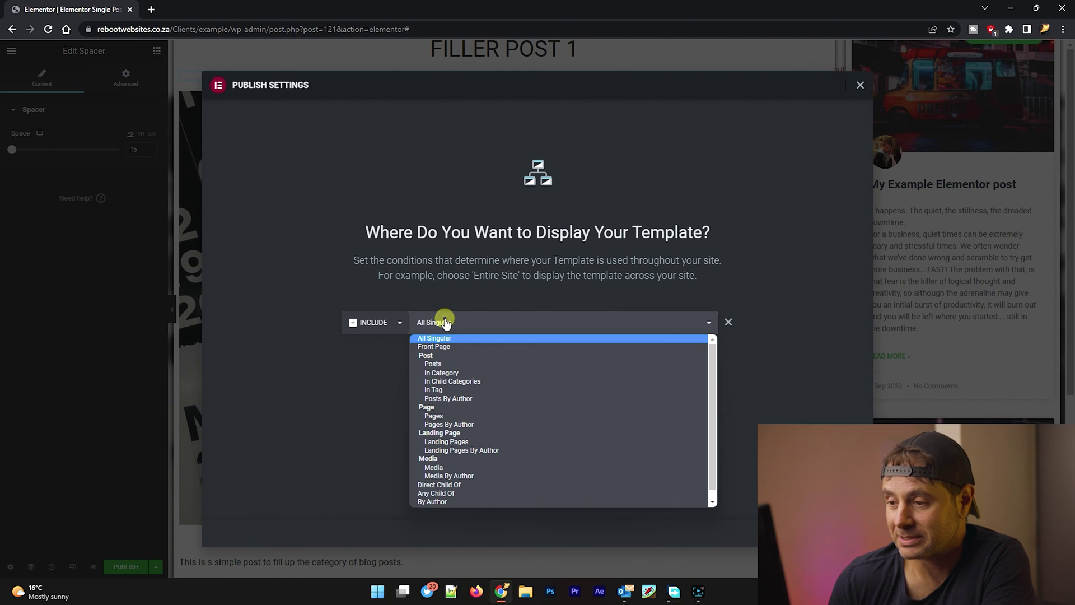
left_click(434, 364)
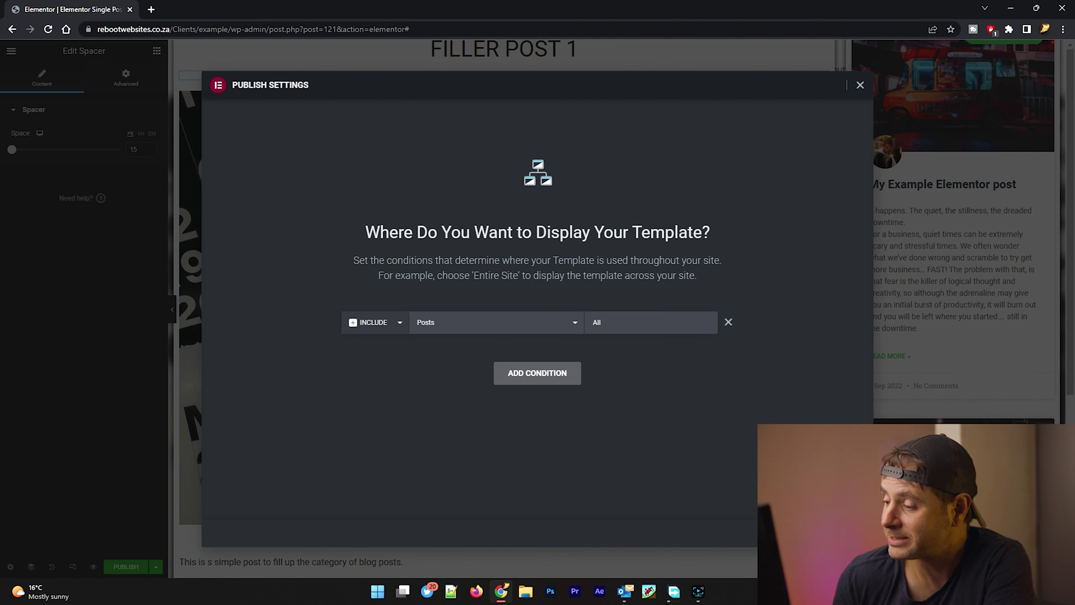
left_click(828, 533)
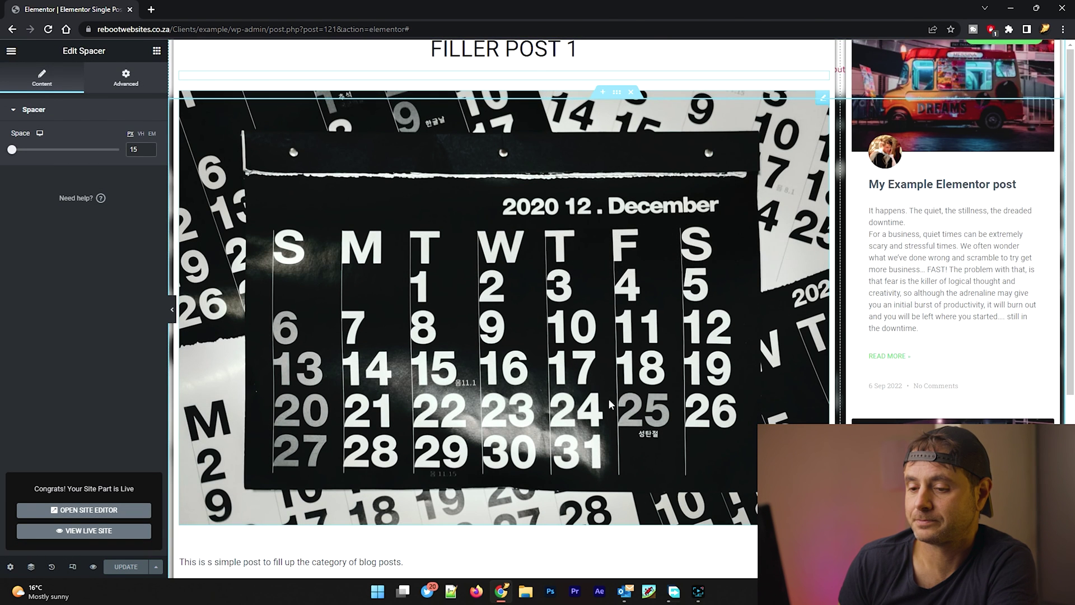
- View My Example Elementor post on the live site via the sidebar, then return to the editor
left_click(108, 530)
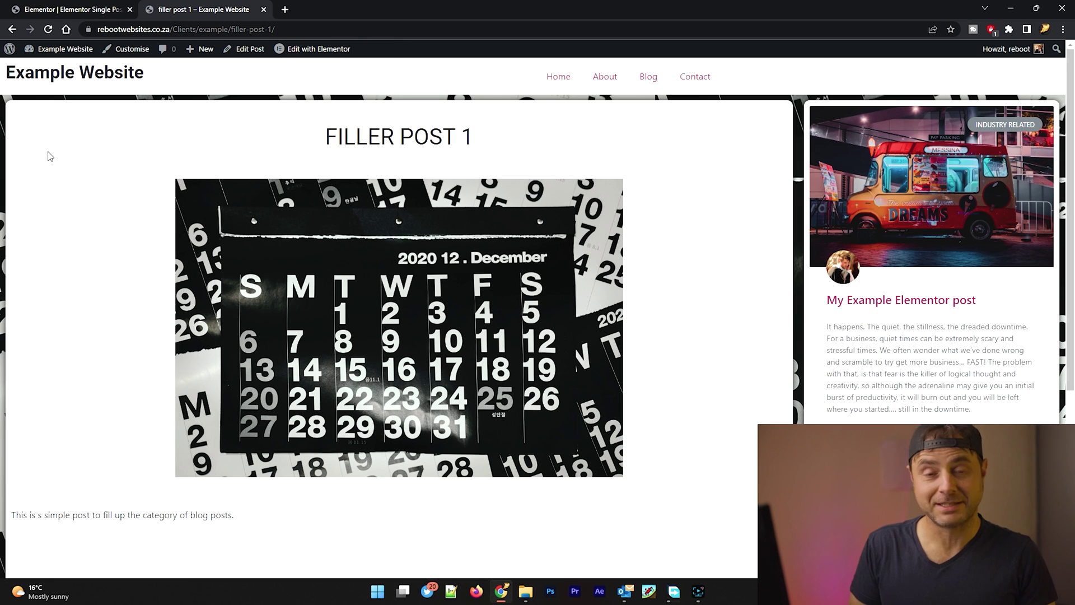
left_click(864, 307)
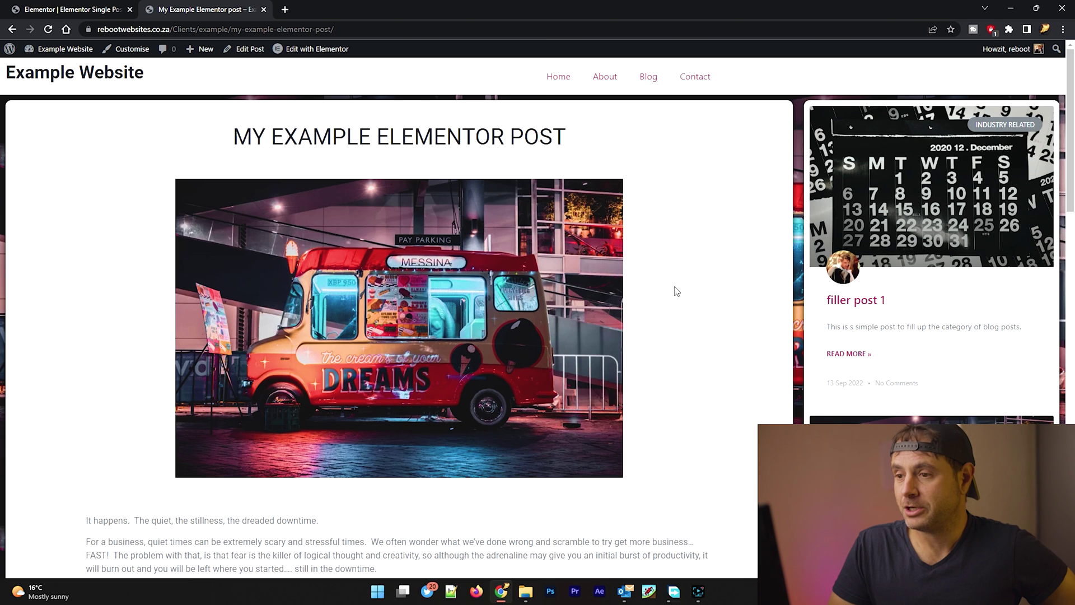
scroll(676, 291, "down", 6)
scroll(1, 165, "up", 6)
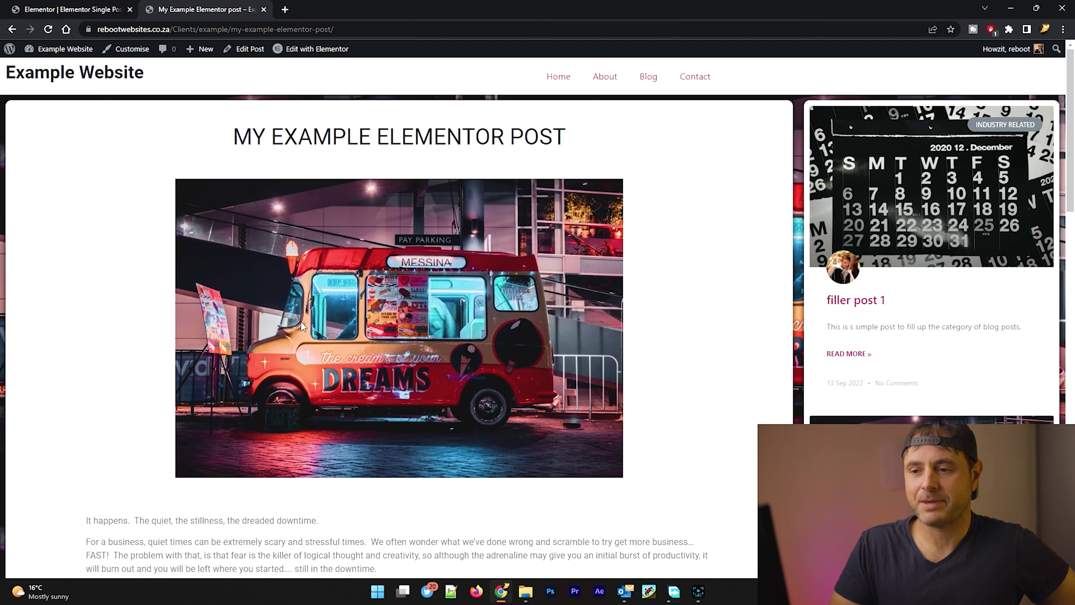
scroll(183, 305, "down", 12)
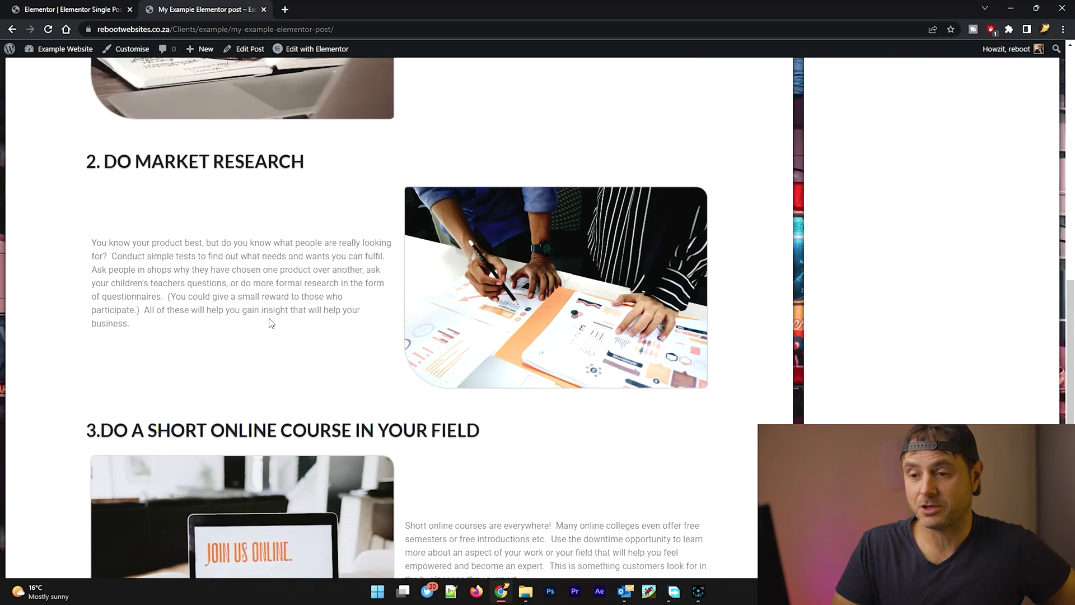
scroll(271, 323, "down", 6)
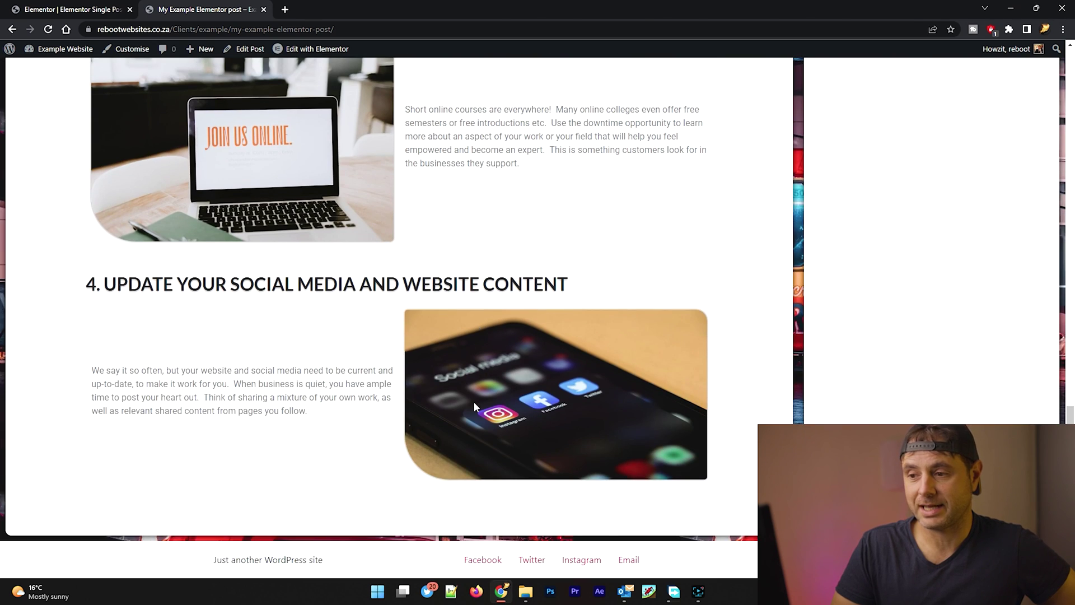
scroll(500, 413, "up", 1)
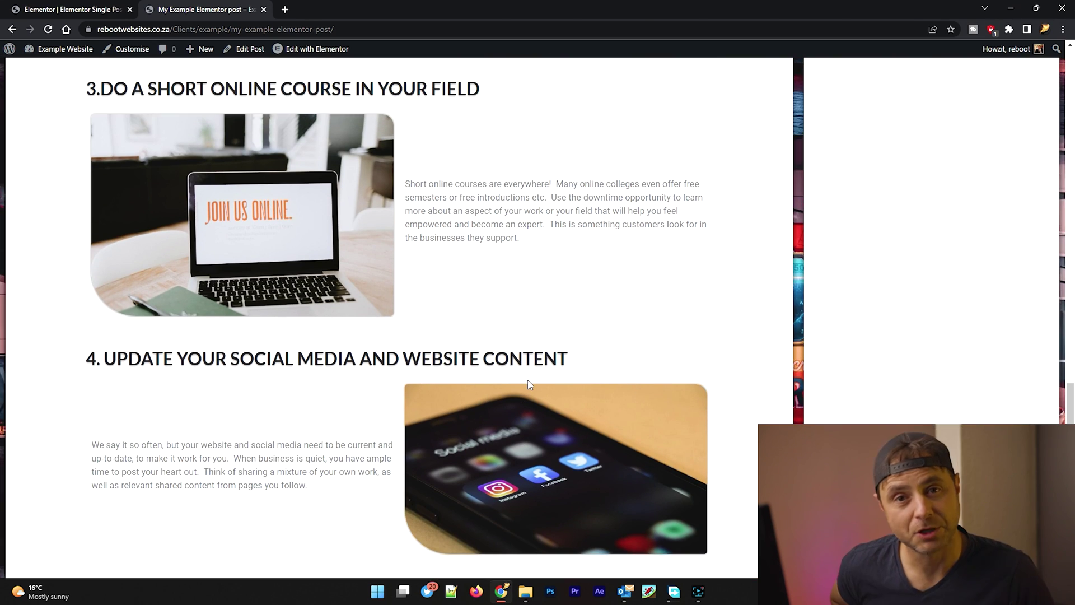
scroll(392, 370, "up", 20)
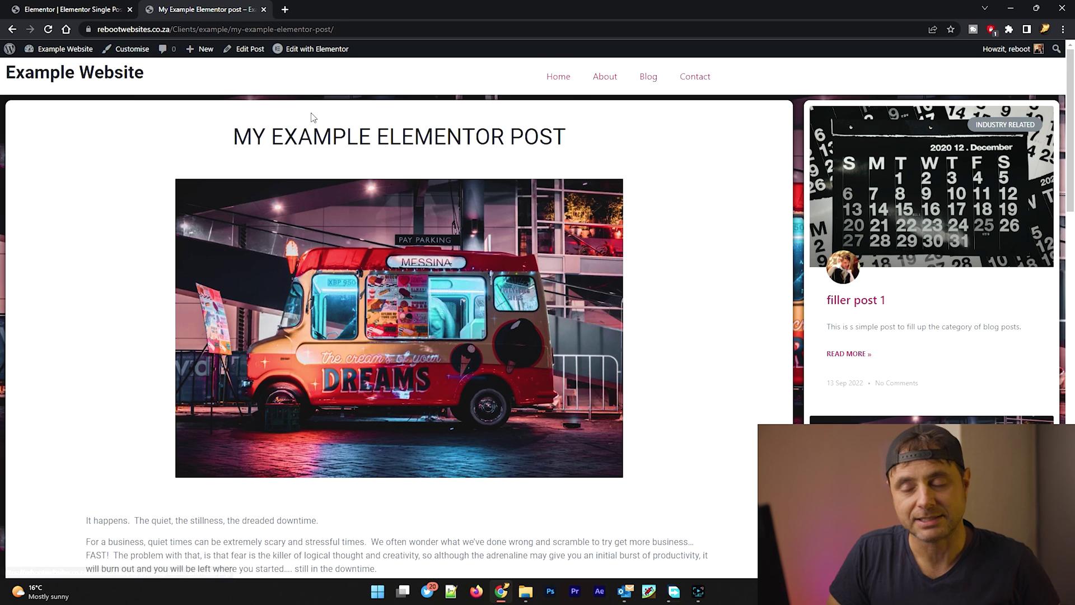
left_click(56, 10)
- Try Fit To Screen height on the section, revert it to Default, and preview the template
scroll(448, 212, "up", 2)
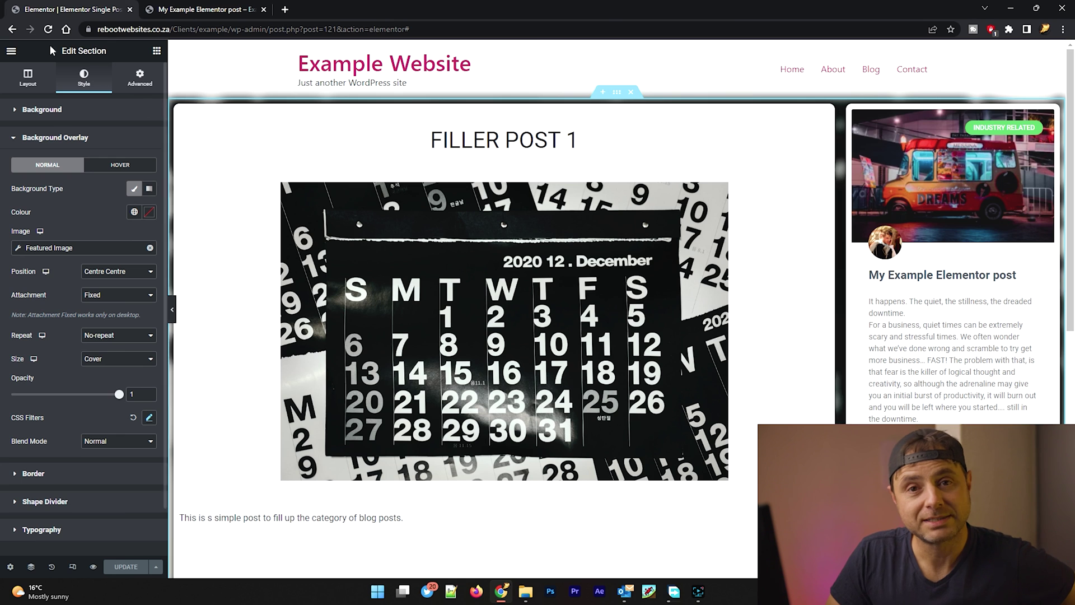
left_click(616, 92)
left_click(119, 184)
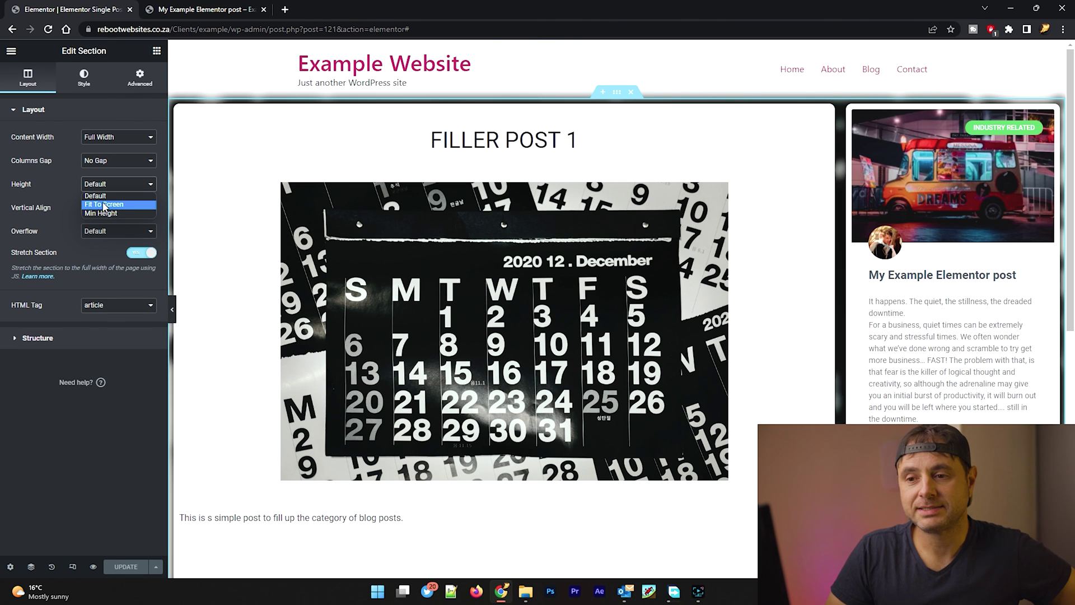
left_click(104, 204)
left_click(112, 184)
left_click(99, 195)
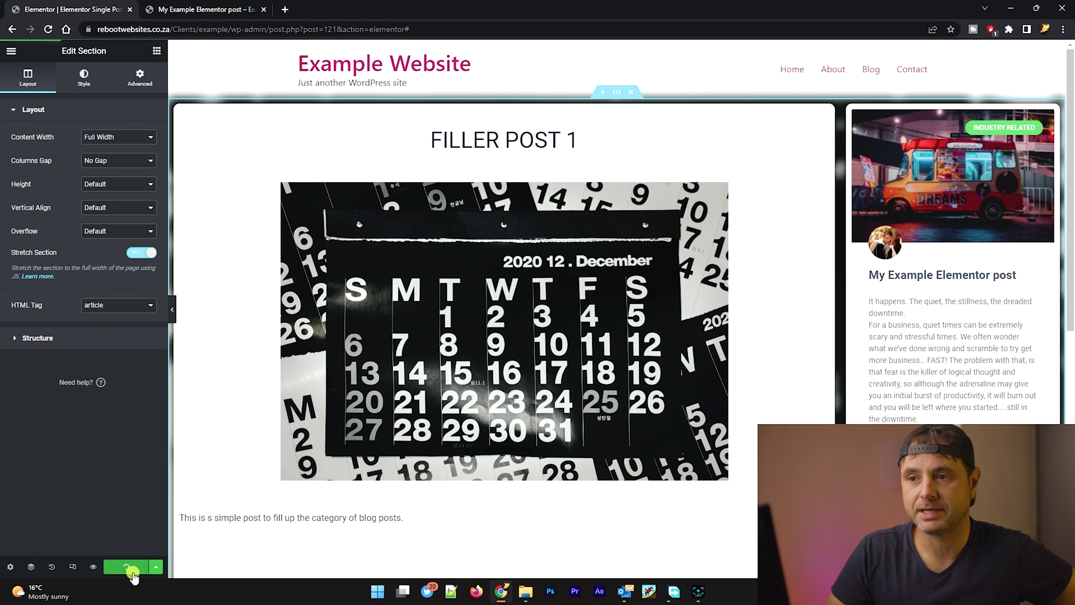
left_click(93, 566)
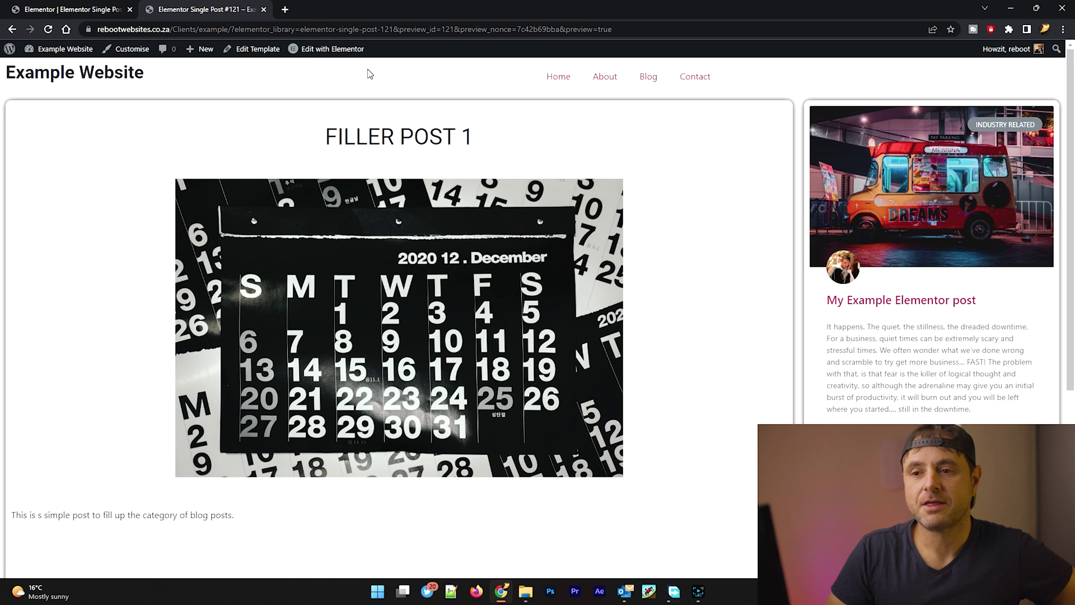